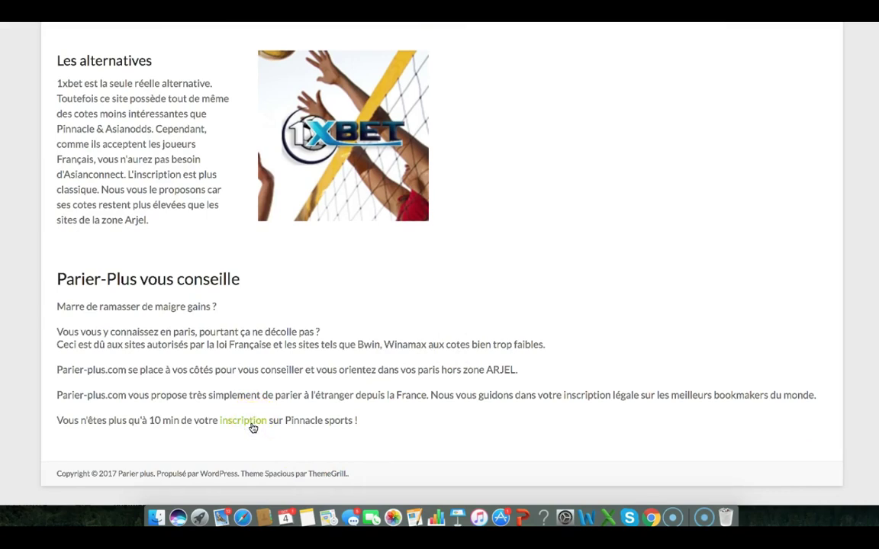
# Follow the green 'inscription' link at the end of the article to the Inscription guide
pyautogui.click(253, 427)
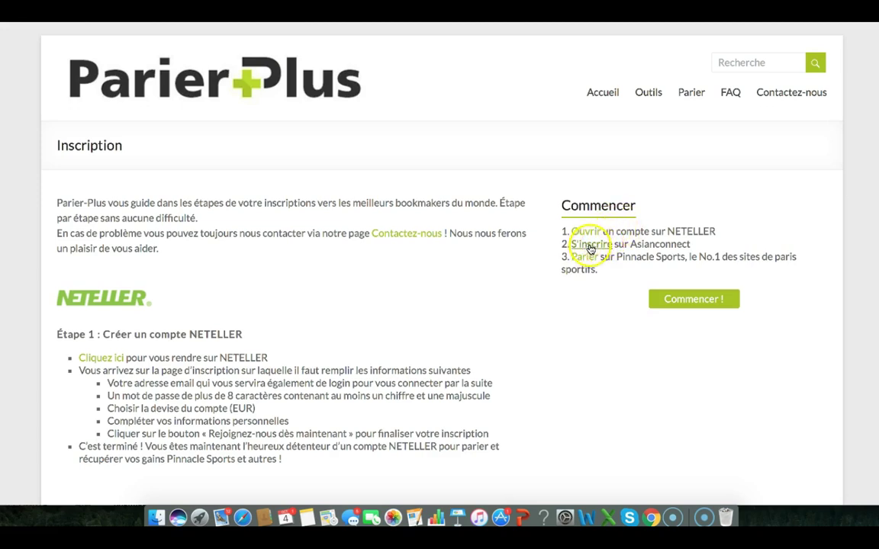
# Open 'S'inscrire sur Asianconnect' and put the cursor in the Adresse mail field
pyautogui.click(589, 247)
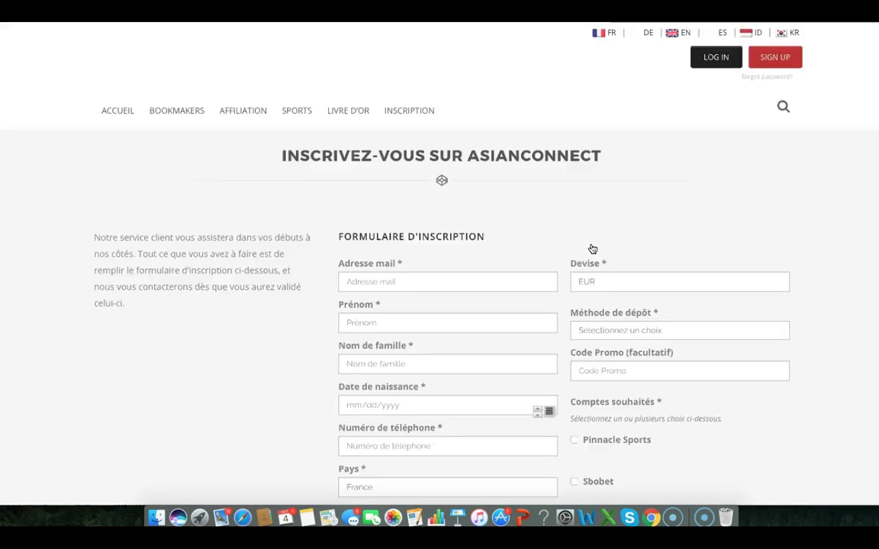
pyautogui.click(509, 283)
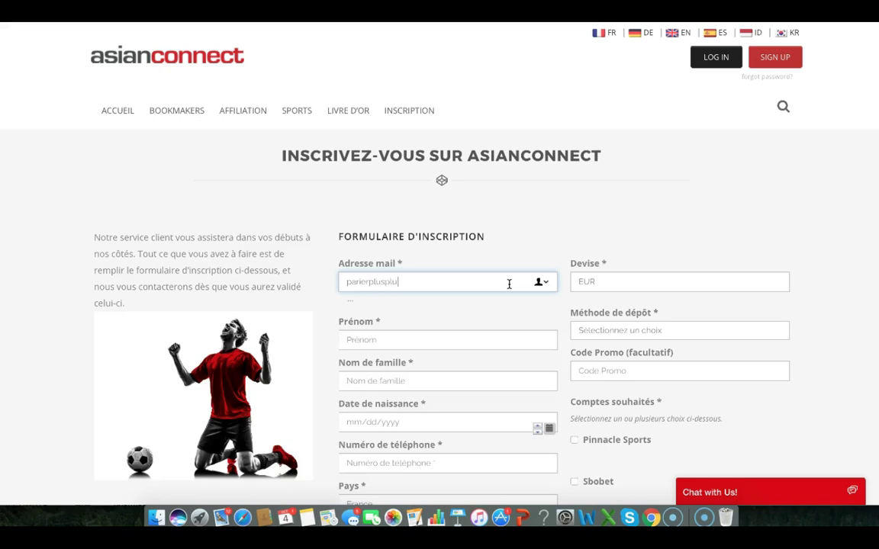
# Enter the e-mail address, first name and last name on the Asianconnect form
pyautogui.doubleClick(430, 282)
pyautogui.click(428, 340)
pyautogui.write('To')
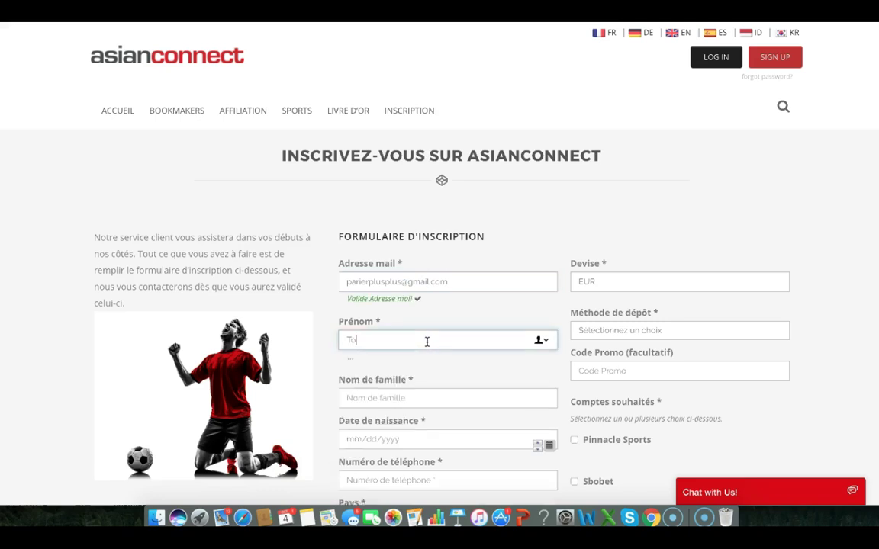
pyautogui.click(408, 396)
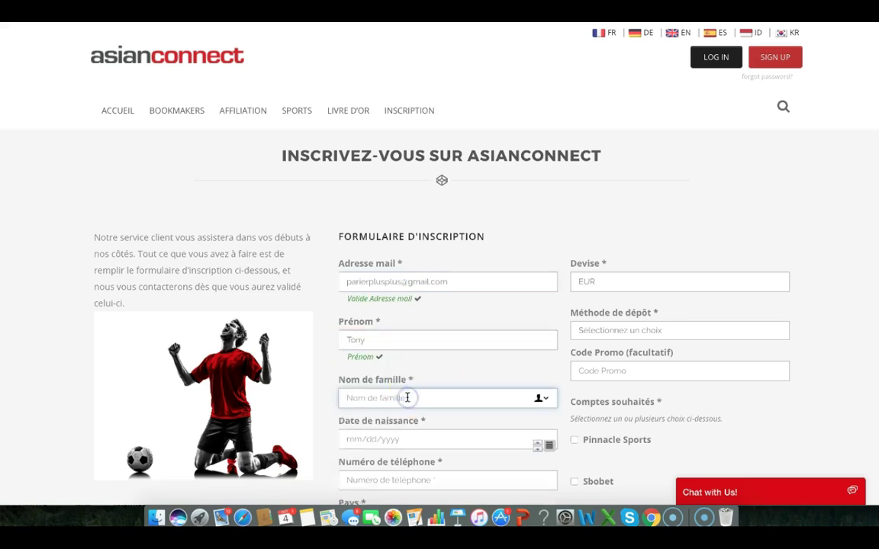
pyautogui.write('Star')
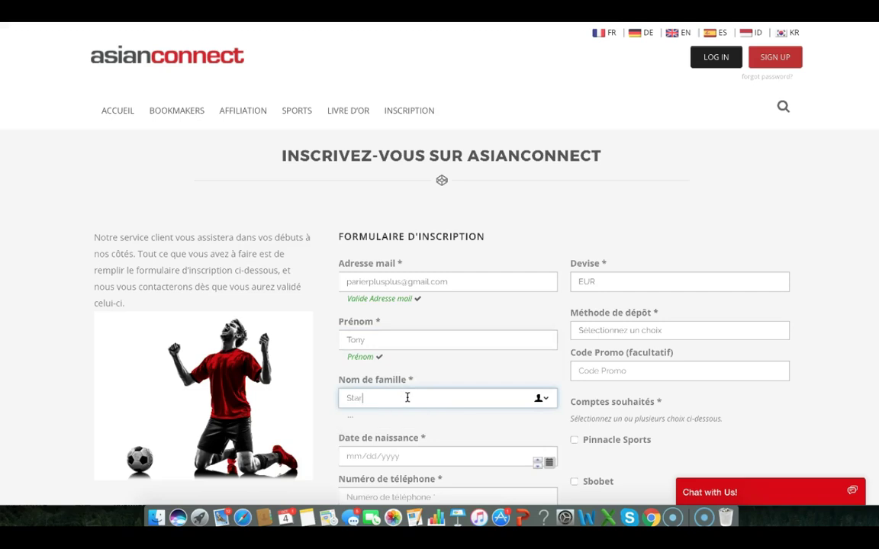
pyautogui.write('k')
# Fill in the date of birth and the +33 phone number
pyautogui.scroll(-2, 393, 357)
pyautogui.click(394, 399)
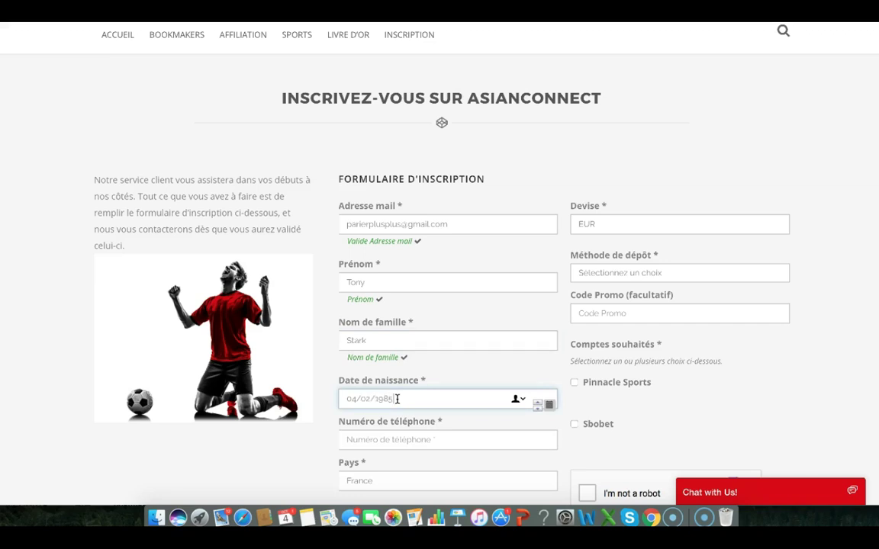
pyautogui.scroll(-1, 397, 399)
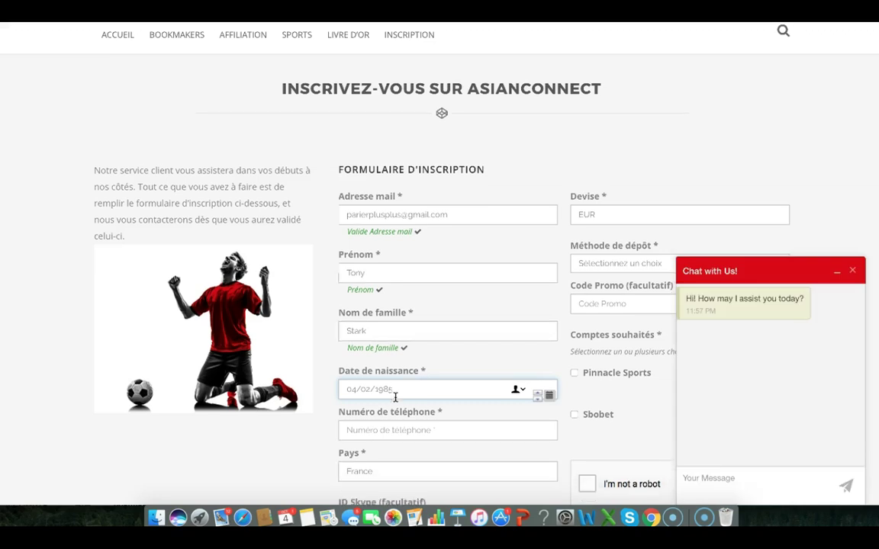
pyautogui.press('Tab')
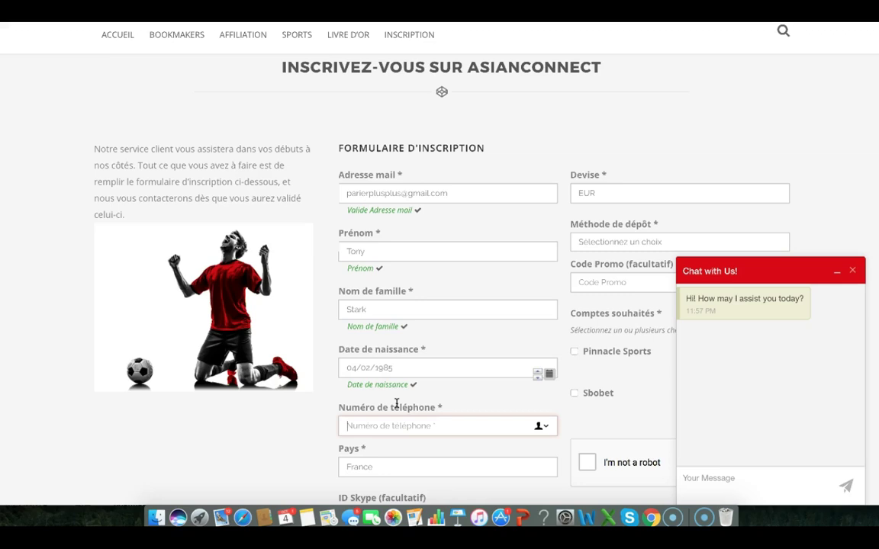
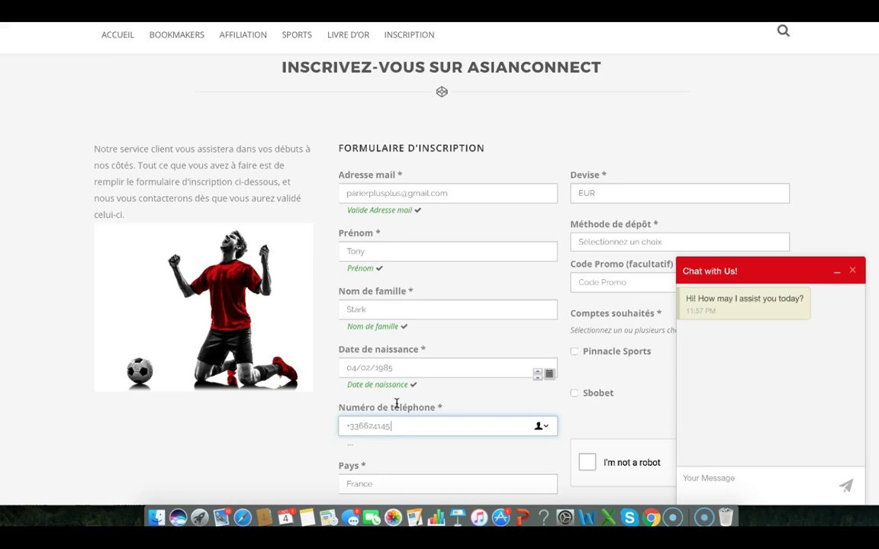
# Choose Neteller as the deposit method and tick Pinnacle Sports
pyautogui.scroll(-3, 405, 434)
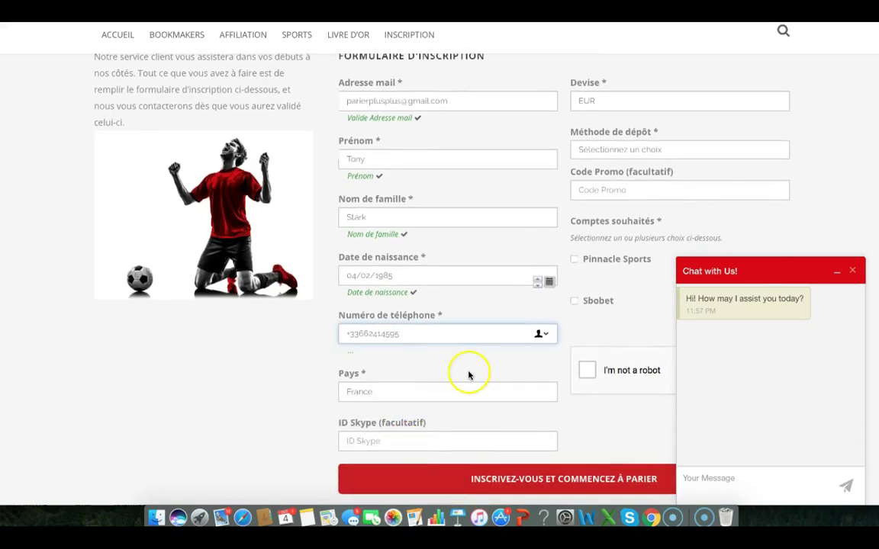
pyautogui.scroll(2, 469, 374)
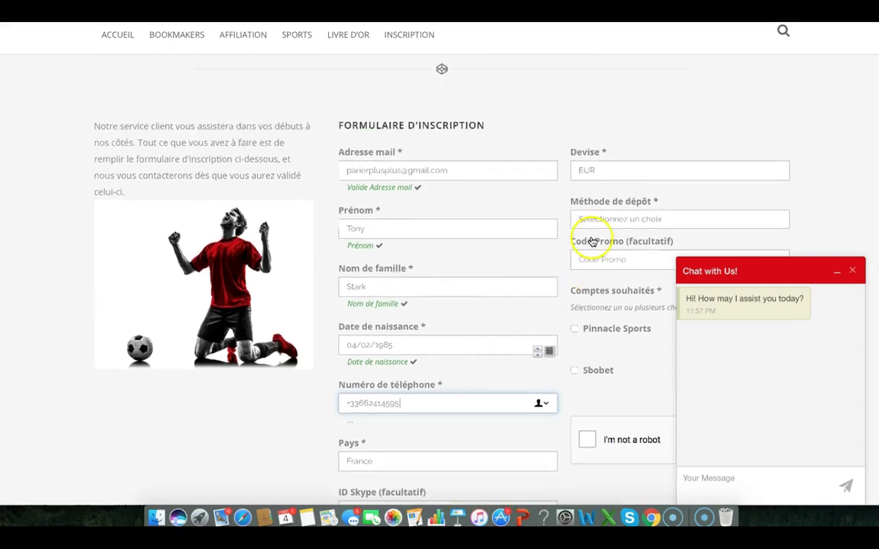
pyautogui.scroll(-1, 605, 176)
pyautogui.click(608, 190)
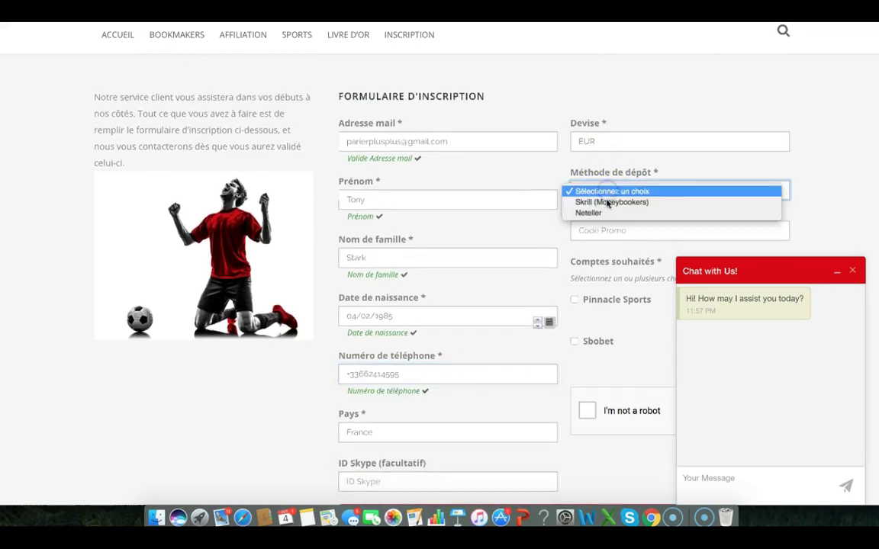
pyautogui.click(608, 214)
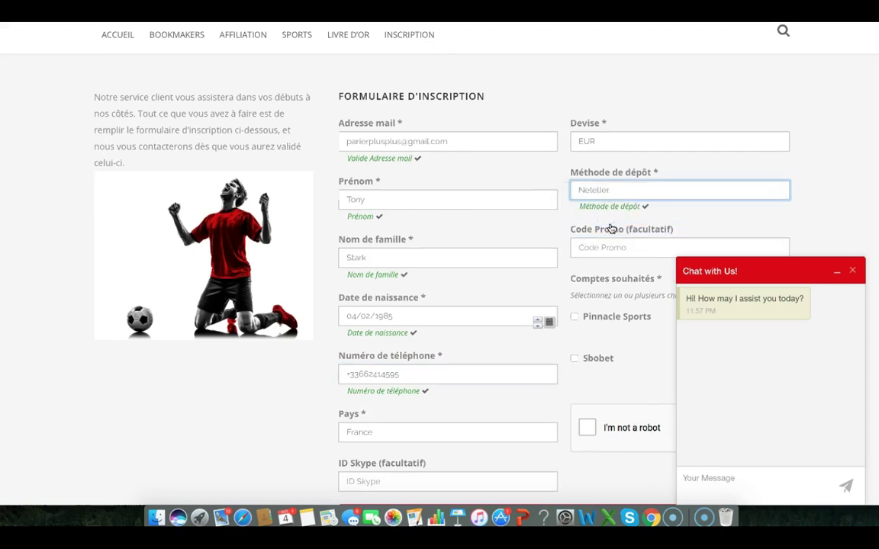
pyautogui.scroll(-2, 612, 229)
pyautogui.click(574, 253)
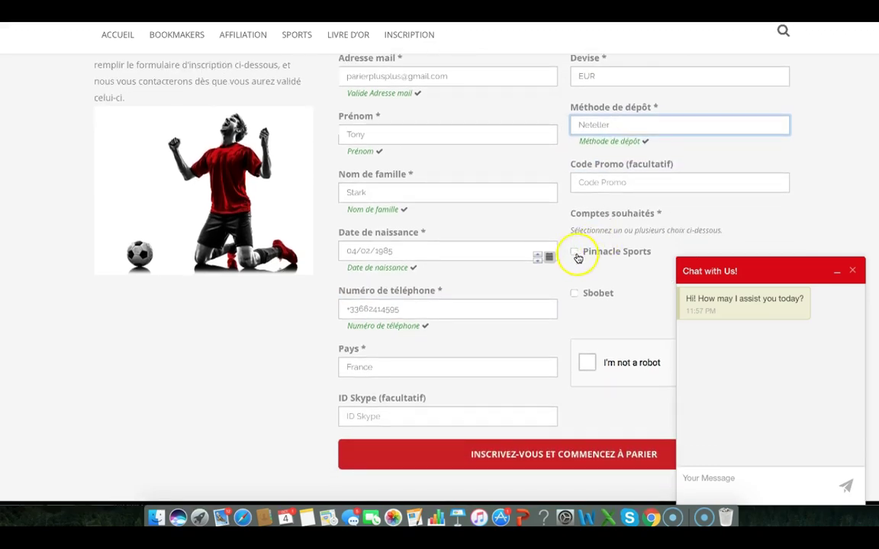
pyautogui.scroll(-3, 688, 200)
# Start the reCAPTCHA and mark every vehicle square in the first grid
pyautogui.click(587, 266)
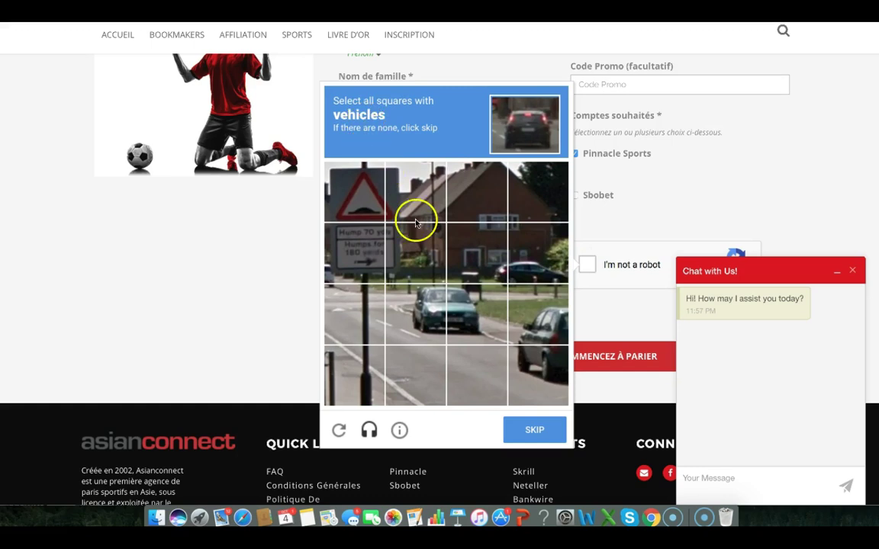
pyautogui.click(538, 267)
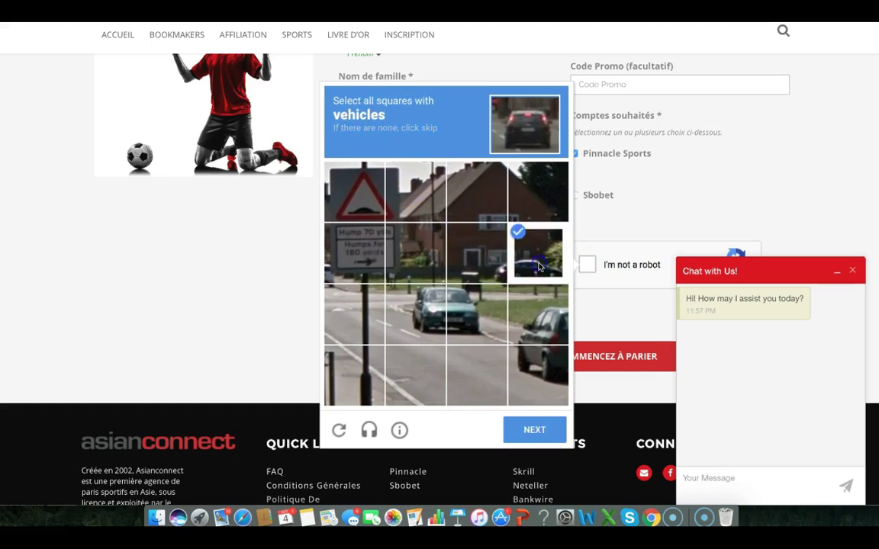
pyautogui.click(477, 263)
pyautogui.click(363, 261)
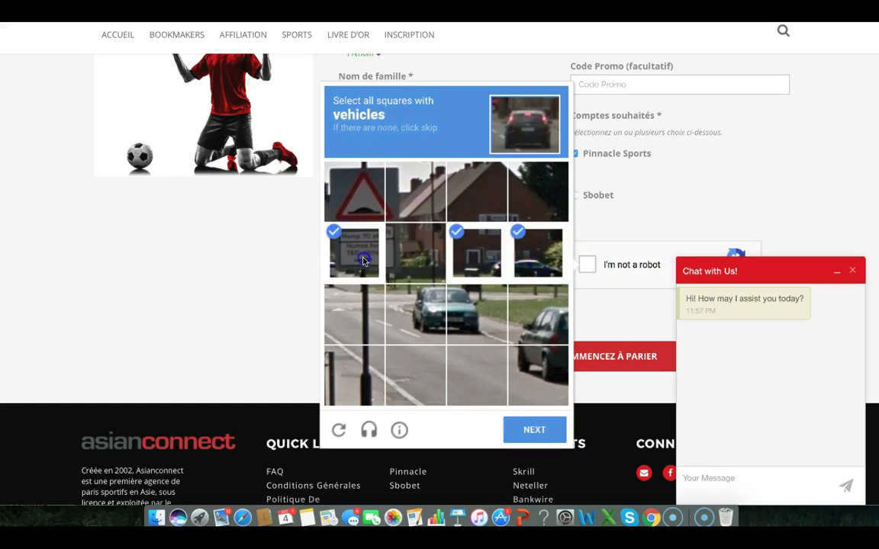
pyautogui.click(329, 290)
pyautogui.click(416, 310)
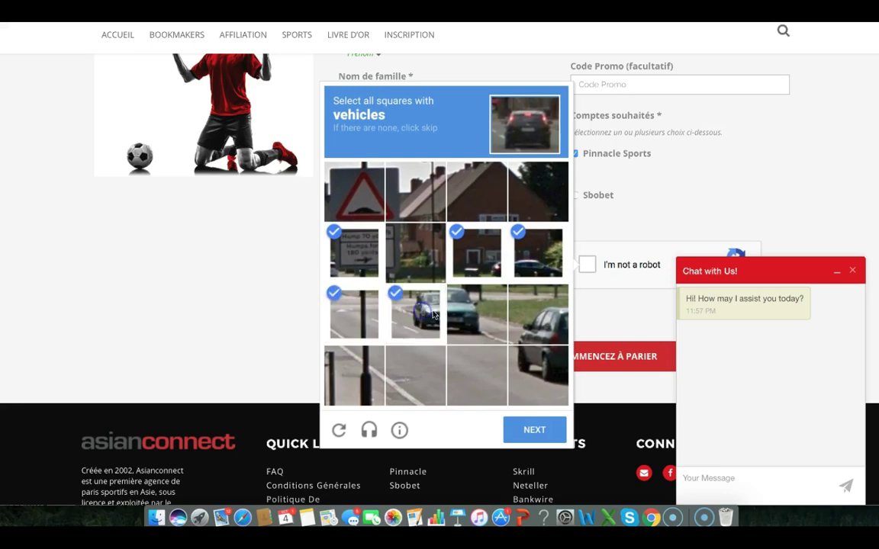
pyautogui.click(478, 306)
pyautogui.click(530, 334)
pyautogui.click(538, 374)
pyautogui.click(534, 430)
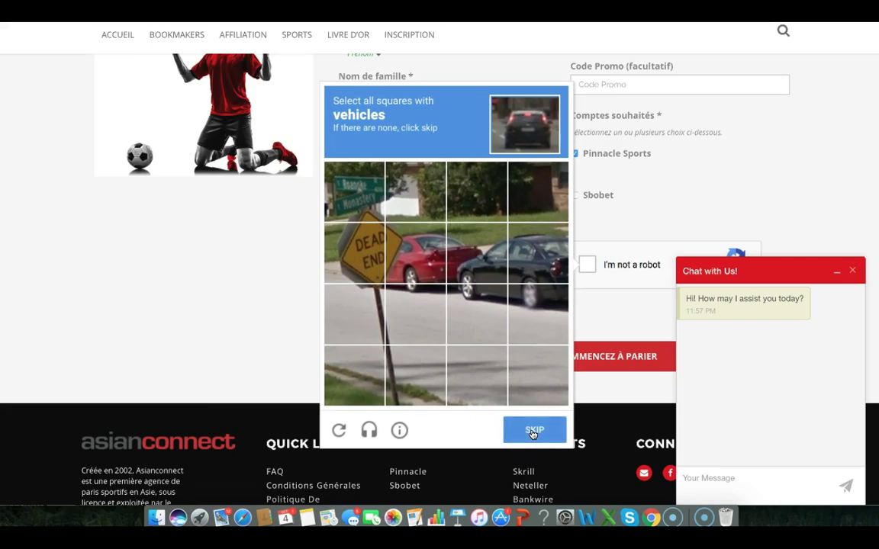
# Mark the car squares in the next challenge and submit it for verification
pyautogui.click(520, 313)
pyautogui.click(535, 255)
pyautogui.click(486, 254)
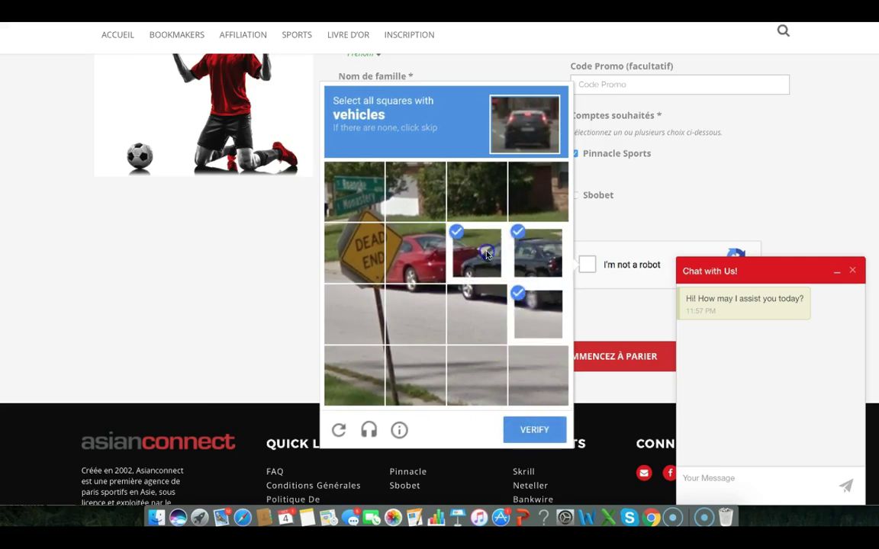
pyautogui.click(416, 254)
pyautogui.click(425, 304)
pyautogui.click(471, 303)
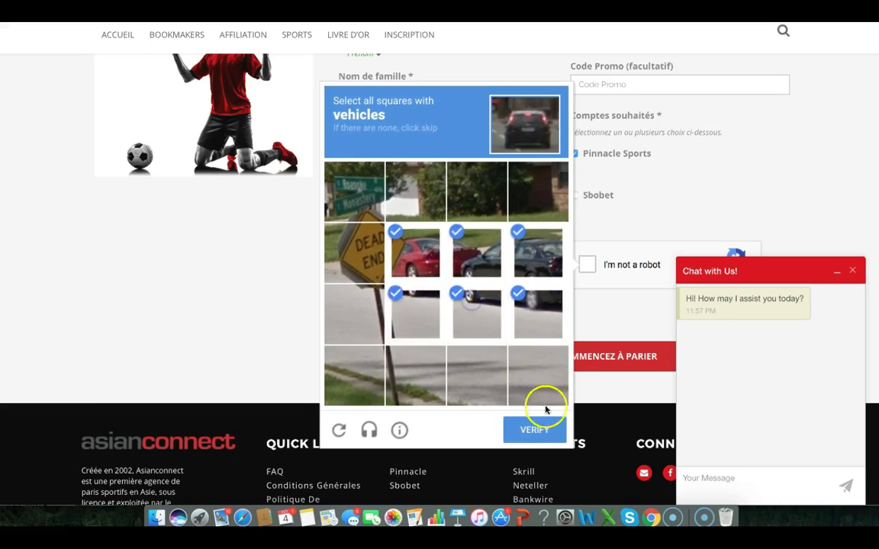
pyautogui.click(536, 431)
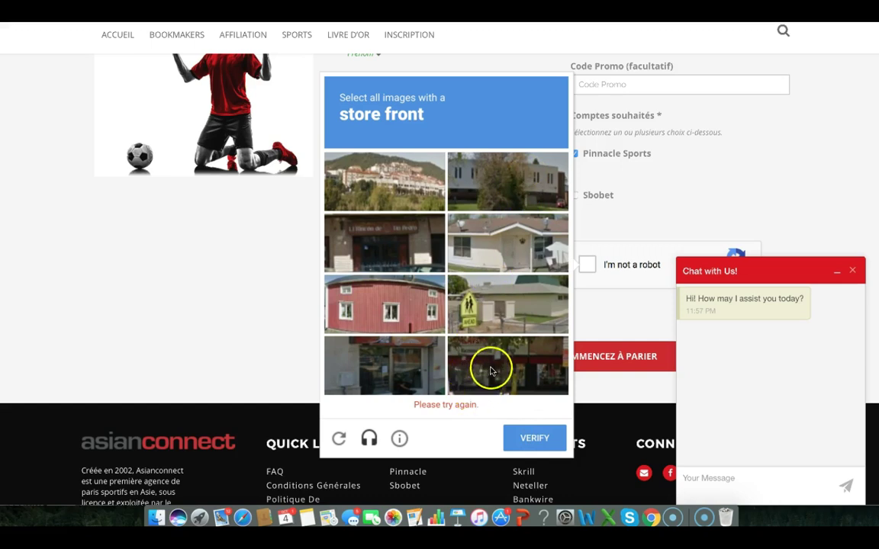
# Select all store-front images and verify until the robot check is ticked
pyautogui.click(491, 365)
pyautogui.click(402, 237)
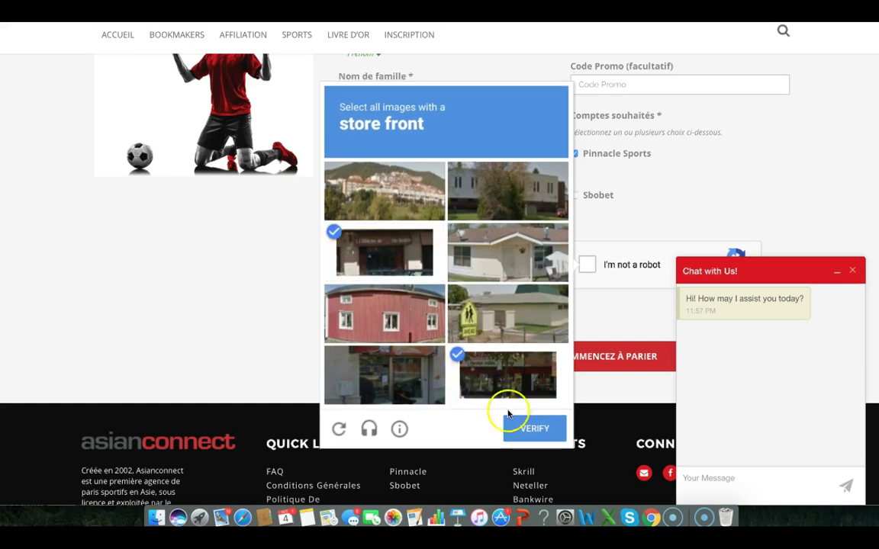
pyautogui.click(544, 434)
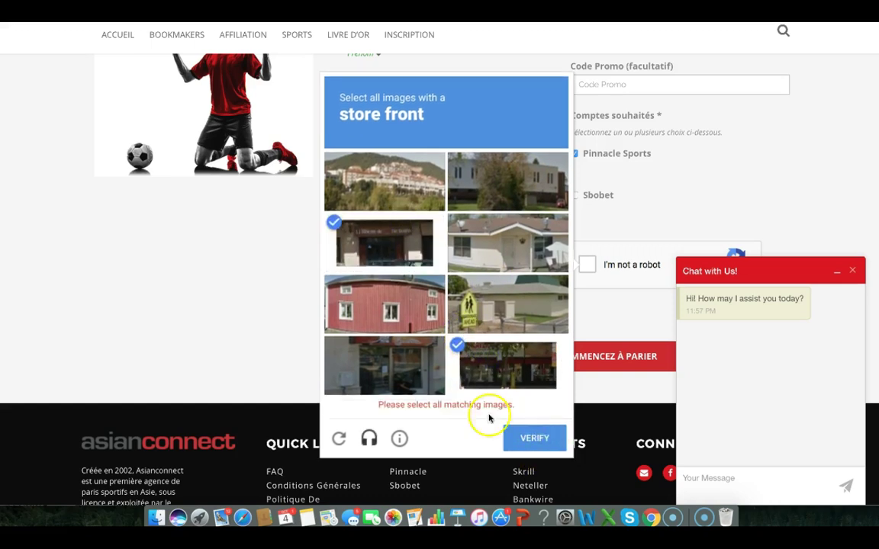
pyautogui.click(410, 350)
pyautogui.click(526, 432)
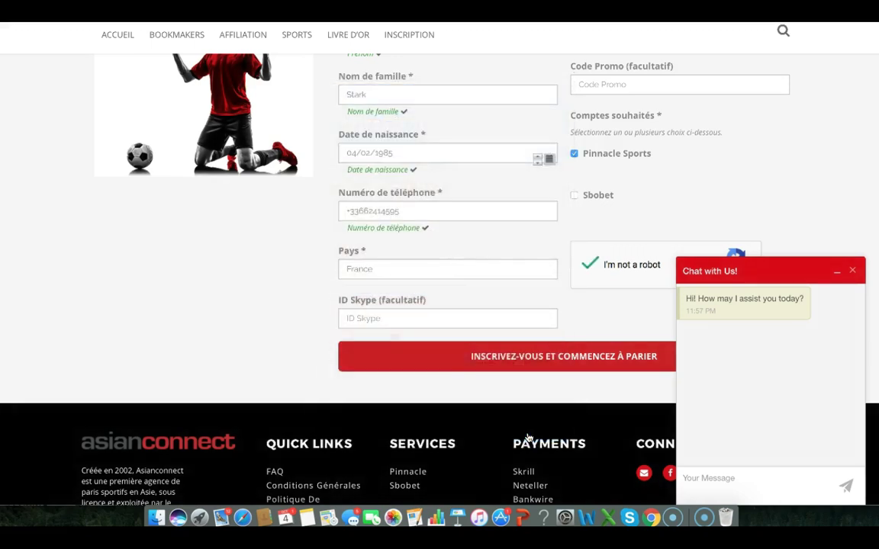
# Submit the form with INSCRIVEZ-VOUS ET COMMENCEZ À PARIER, leaving Skype ID empty
pyautogui.click(469, 313)
pyautogui.scroll(3, 469, 312)
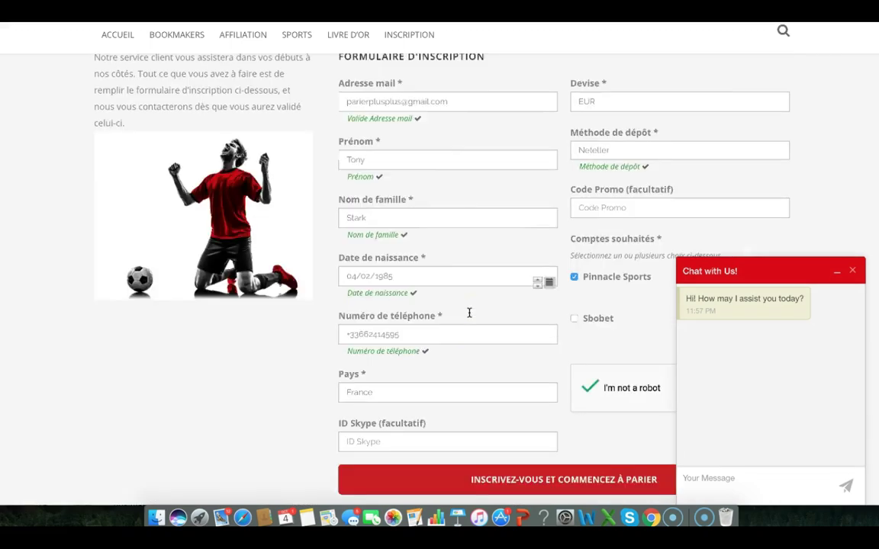
pyautogui.scroll(-3, 469, 313)
pyautogui.click(501, 357)
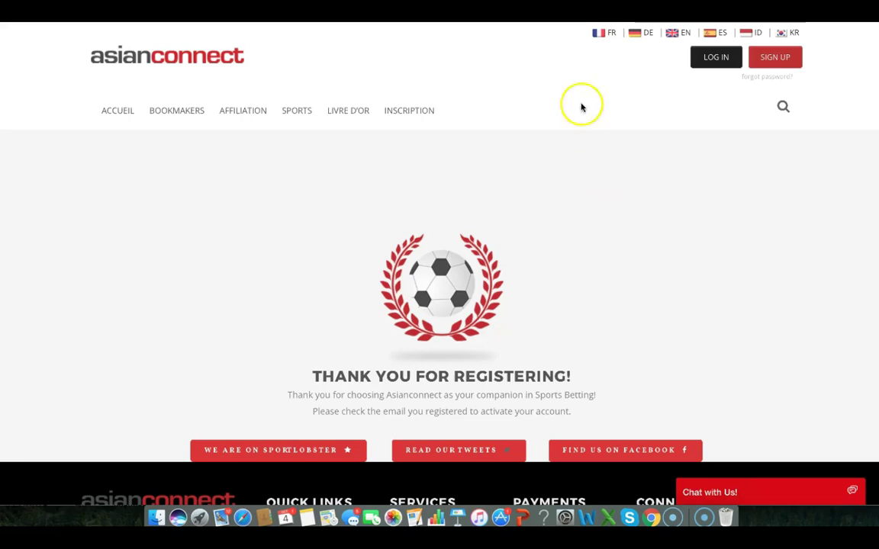
# In the Gmail inbox, open 'Please verify your account!' and follow its activation link
pyautogui.click(546, 11)
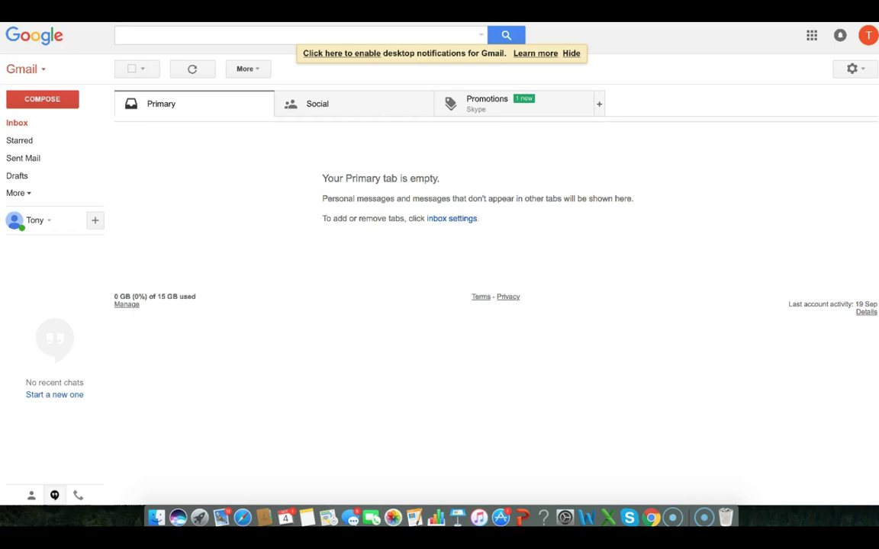
pyautogui.click(26, 123)
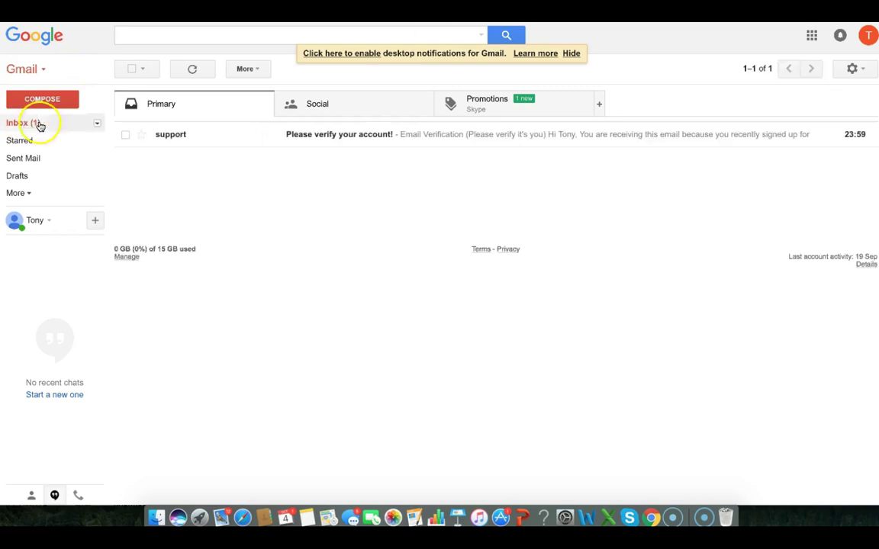
pyautogui.click(349, 138)
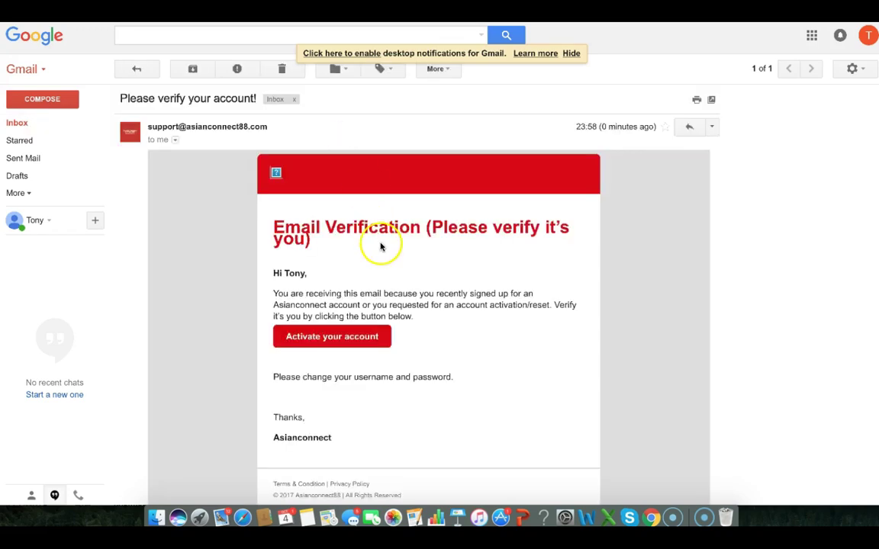
pyautogui.scroll(-2, 408, 262)
pyautogui.click(354, 293)
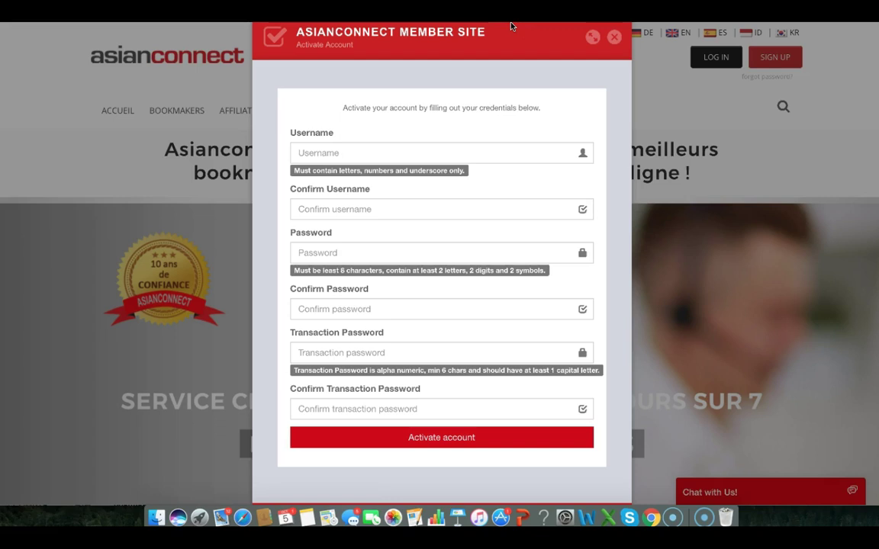
# Enter a username, then replace it with a variant after the first one proves taken
pyautogui.click(384, 160)
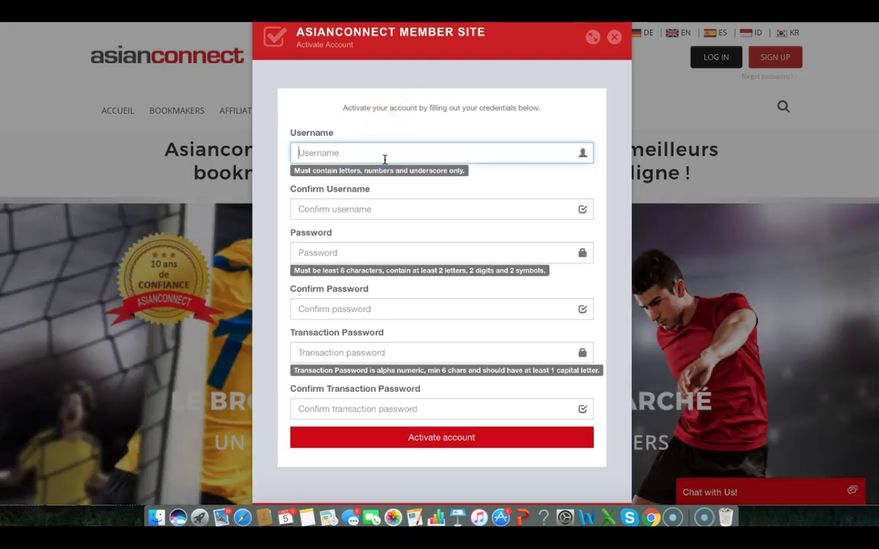
pyautogui.write('Tony')
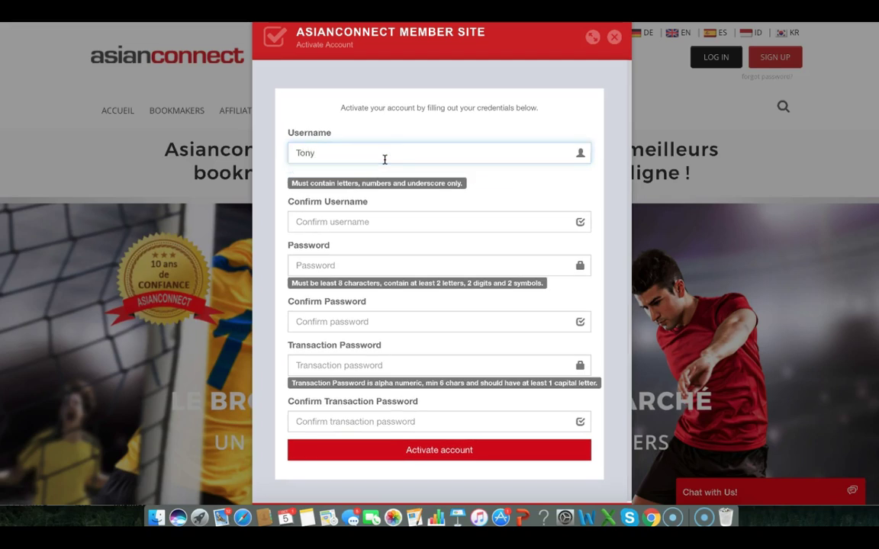
pyautogui.write('Stark')
pyautogui.click(364, 221)
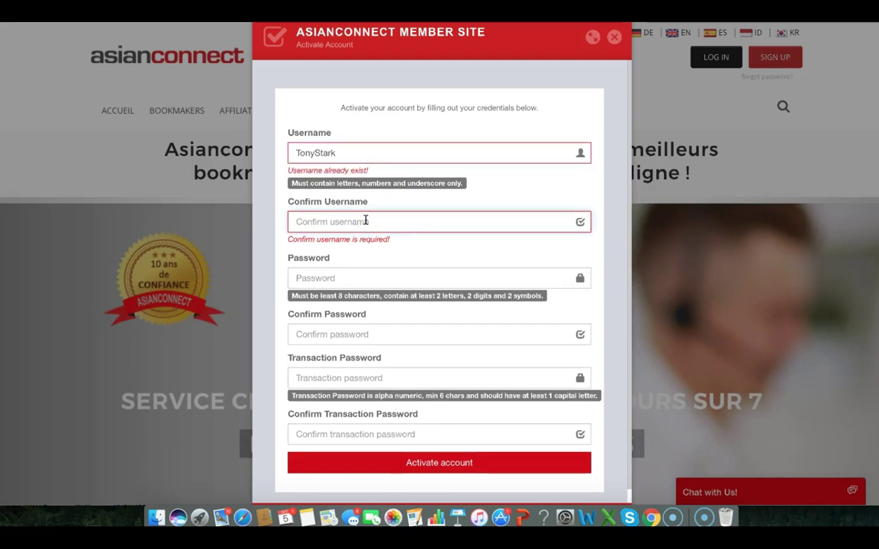
pyautogui.click(354, 170)
pyautogui.moveTo(323, 152); pyautogui.dragTo(313, 152)
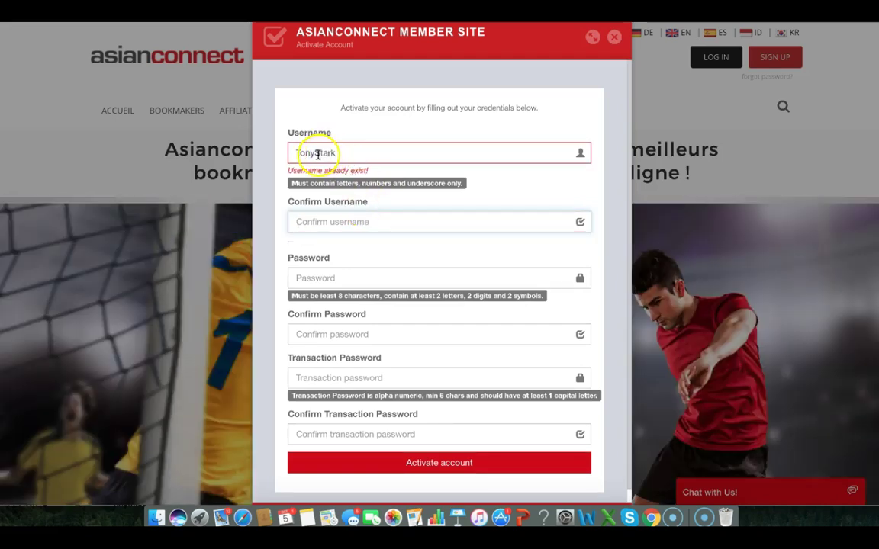
pyautogui.press('BackSpace')
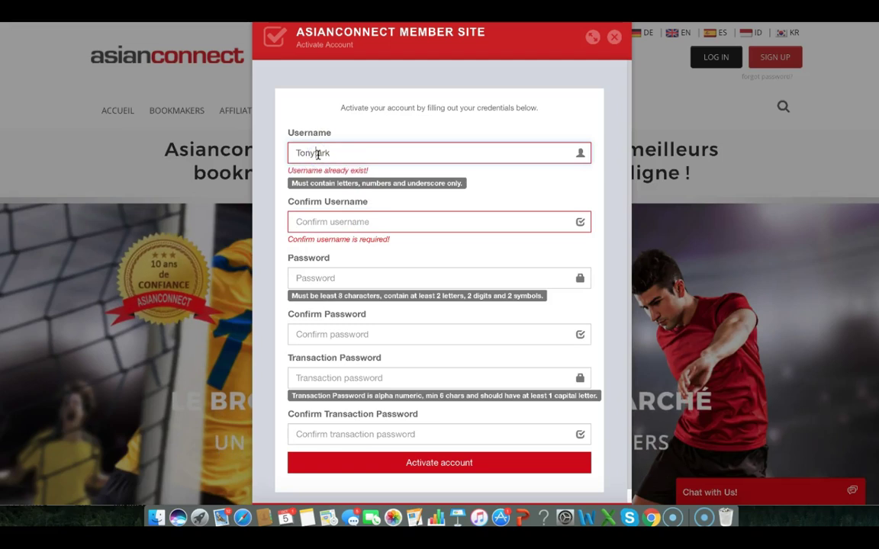
pyautogui.write('st')
pyautogui.click(347, 155)
pyautogui.doubleClick(343, 153)
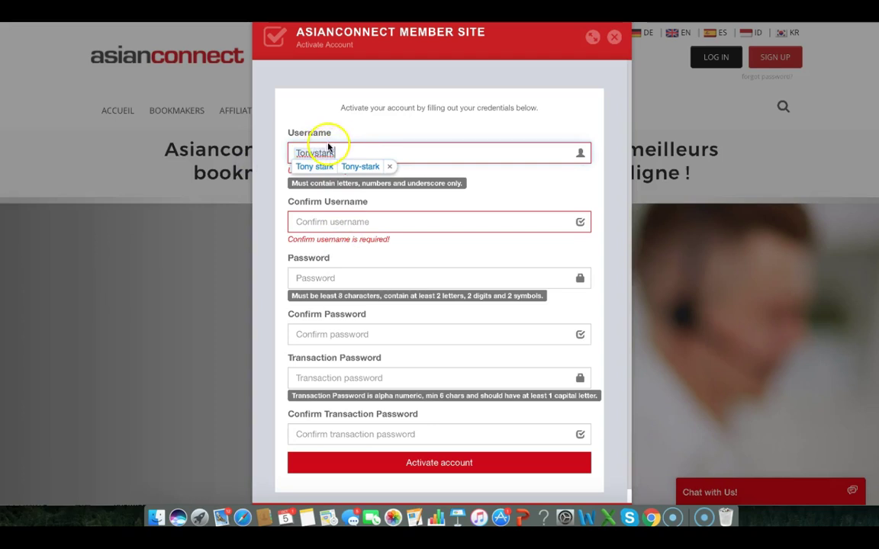
pyautogui.click(341, 152)
pyautogui.moveTo(338, 150); pyautogui.dragTo(271, 147)
pyautogui.write('Tonk')
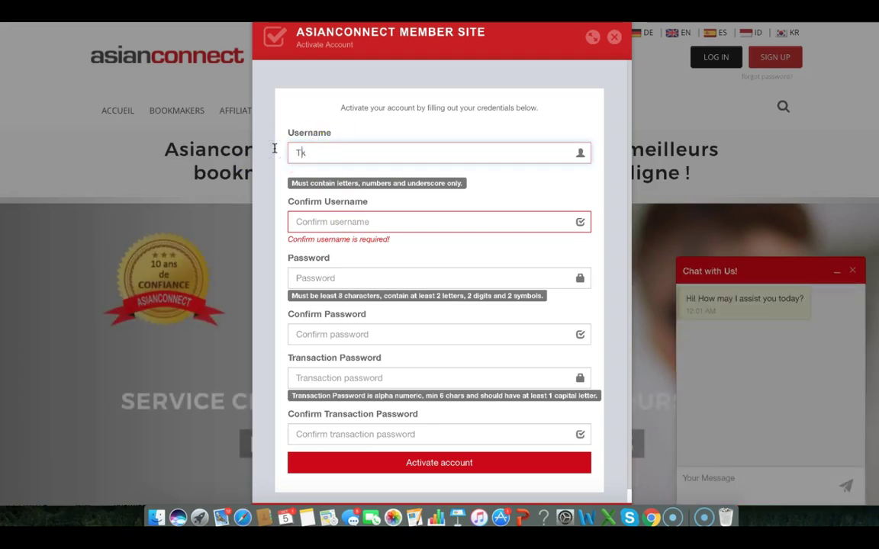
pyautogui.write('ys')
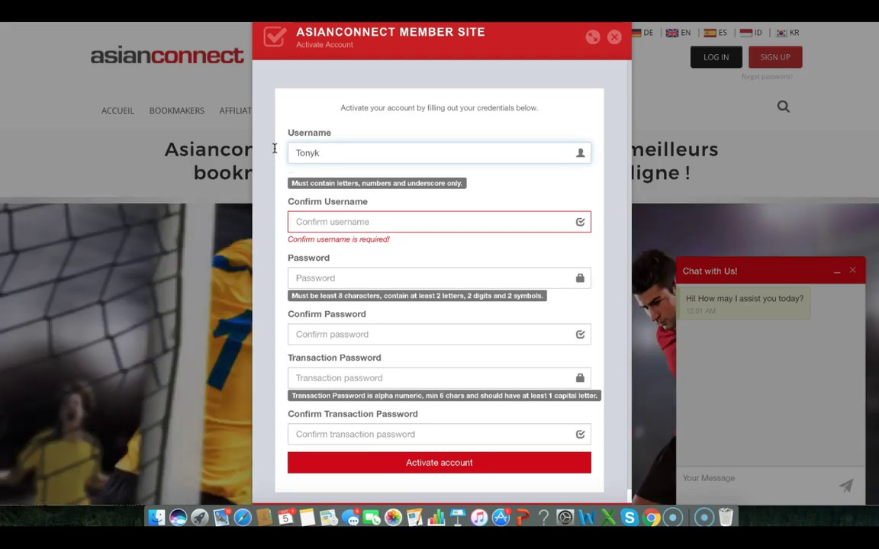
pyautogui.write('tar')
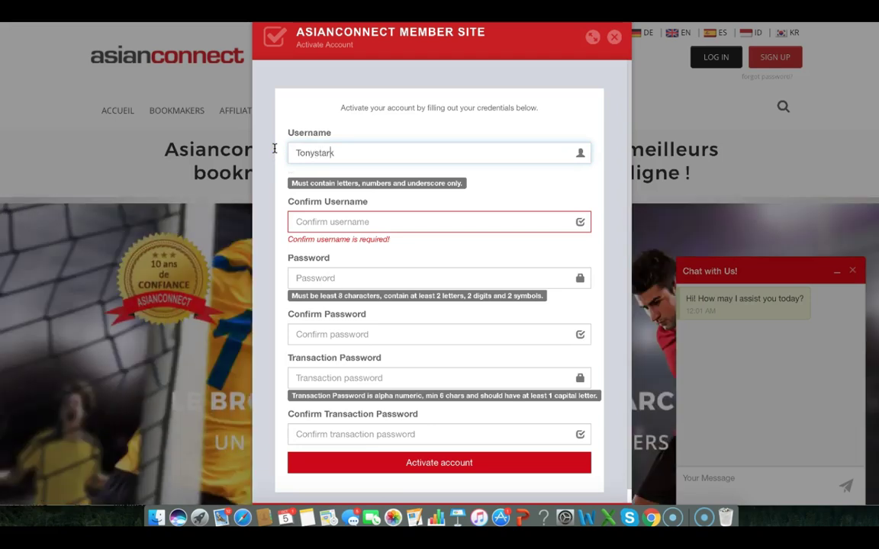
# Fix the username and retype it in Confirm Username
pyautogui.click(314, 219)
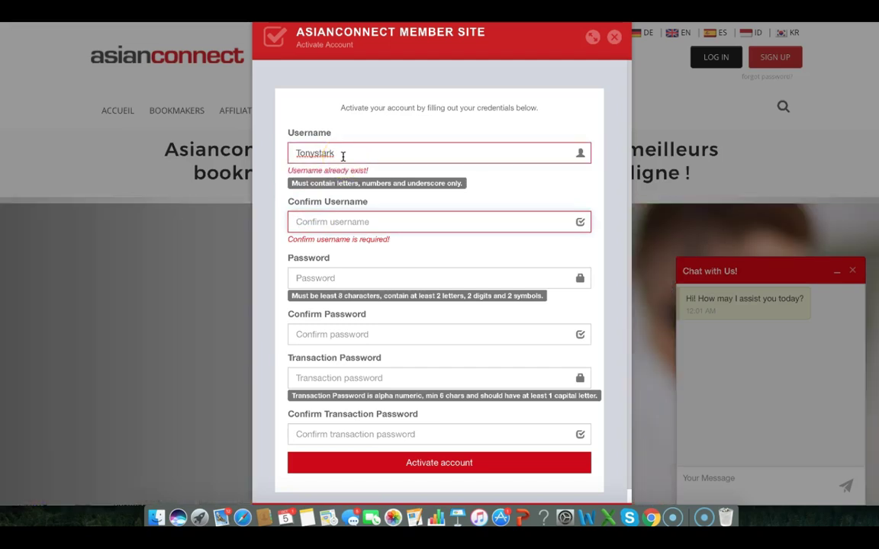
pyautogui.click(329, 153)
pyautogui.write('c')
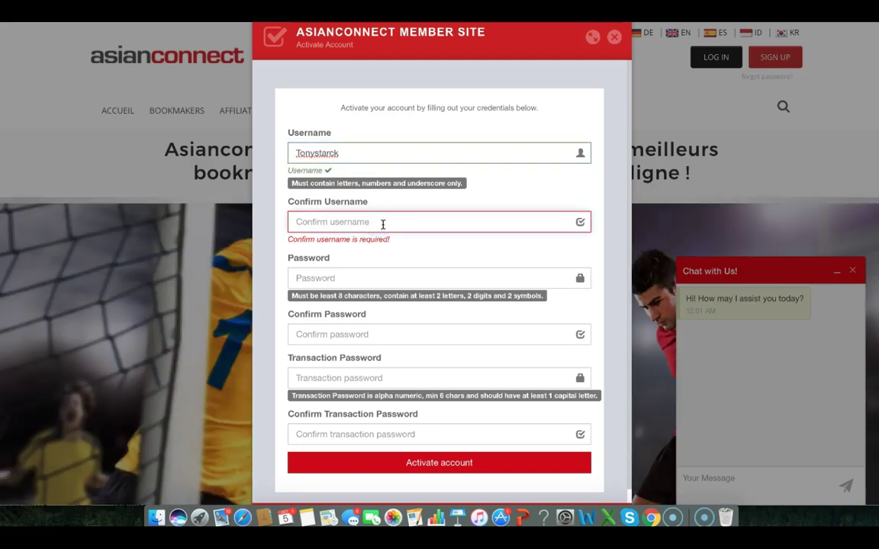
pyautogui.write('Tony')
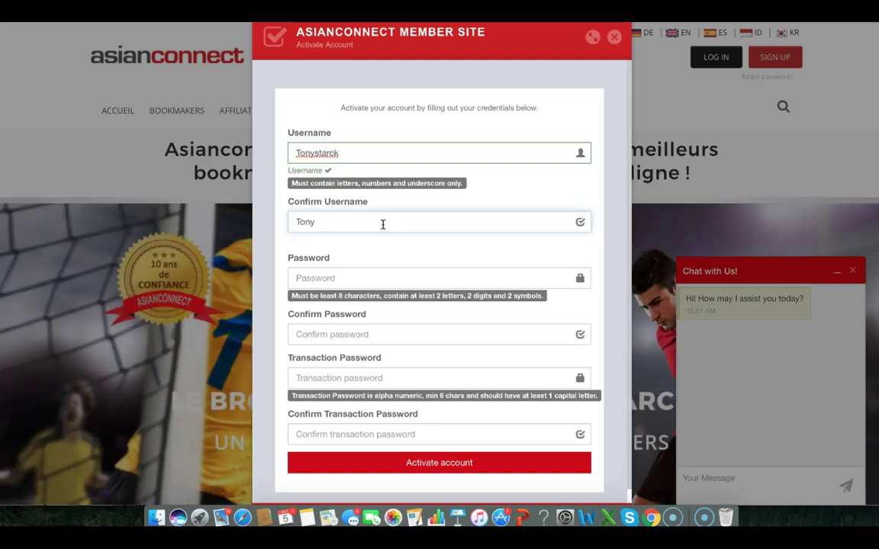
pyautogui.write('starck')
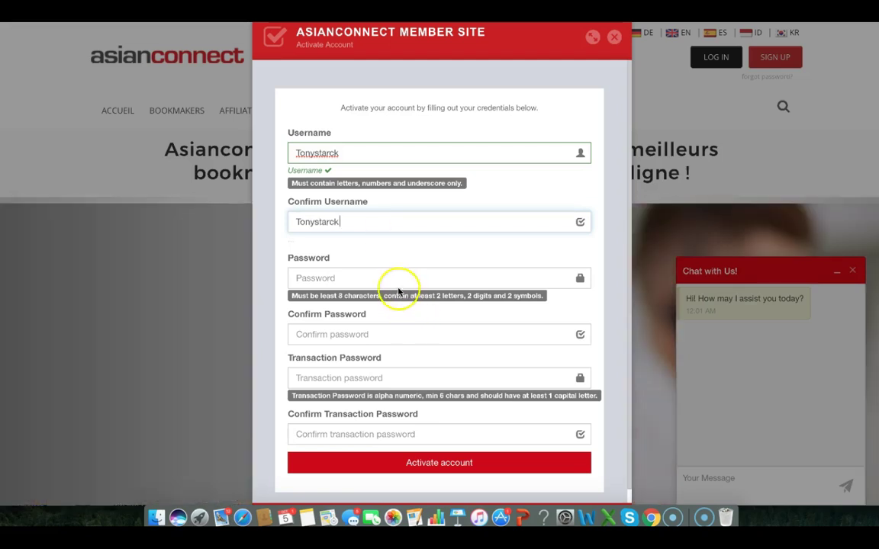
# Set the account password and enter it again to confirm
pyautogui.click(393, 279)
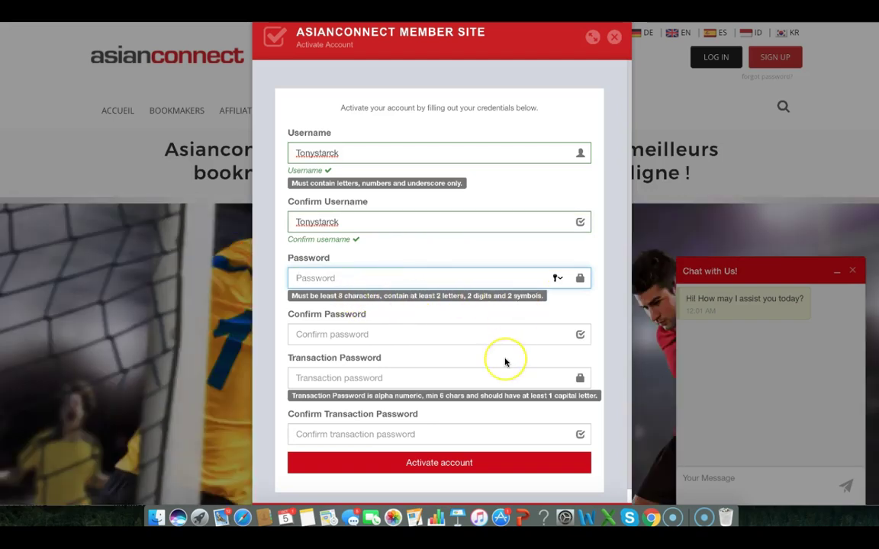
pyautogui.write('•')
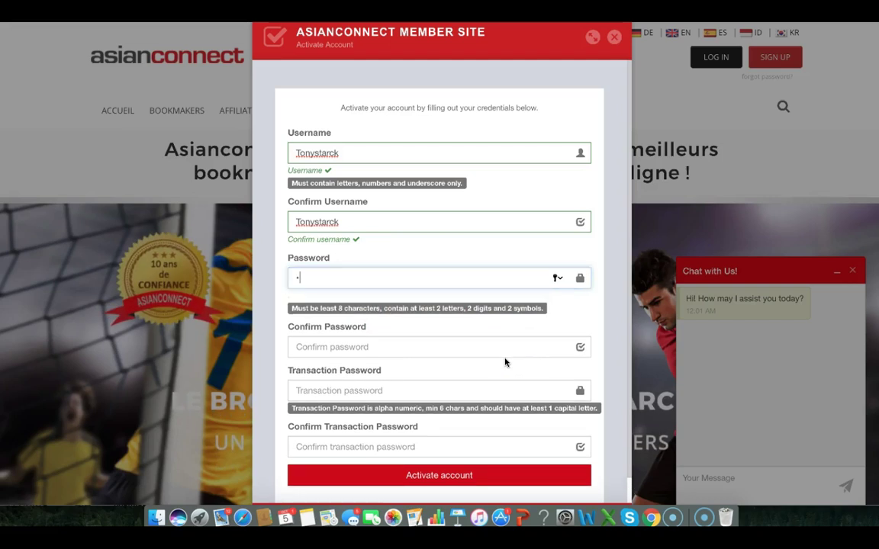
pyautogui.press('BackSpace')
pyautogui.write('••••••')
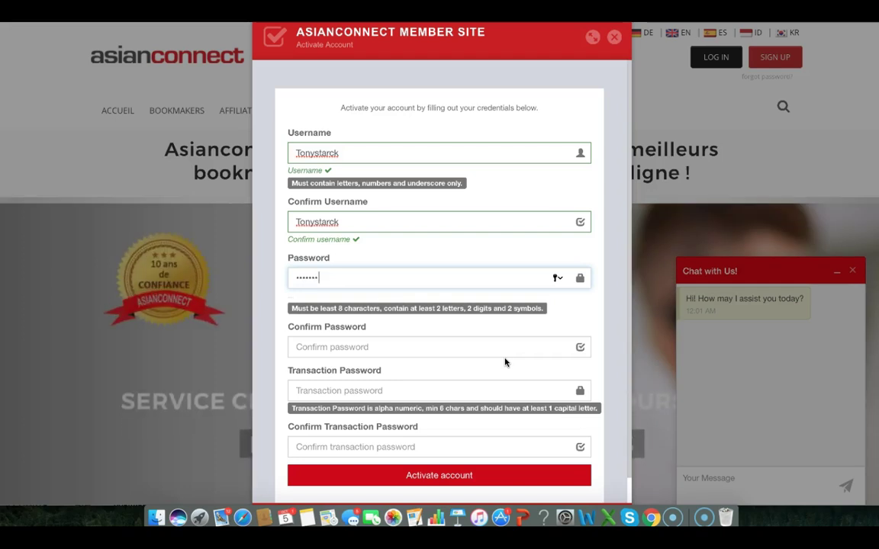
pyautogui.write('••')
pyautogui.click(468, 347)
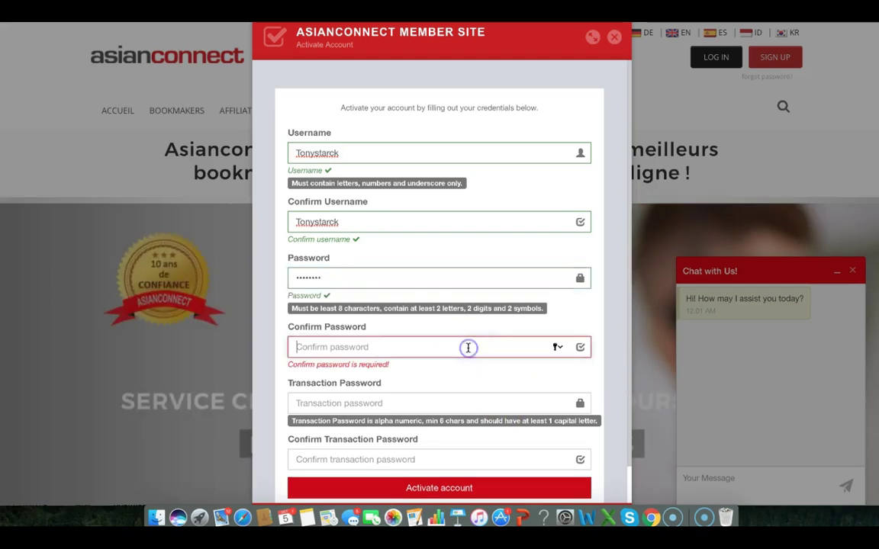
pyautogui.write('••••')
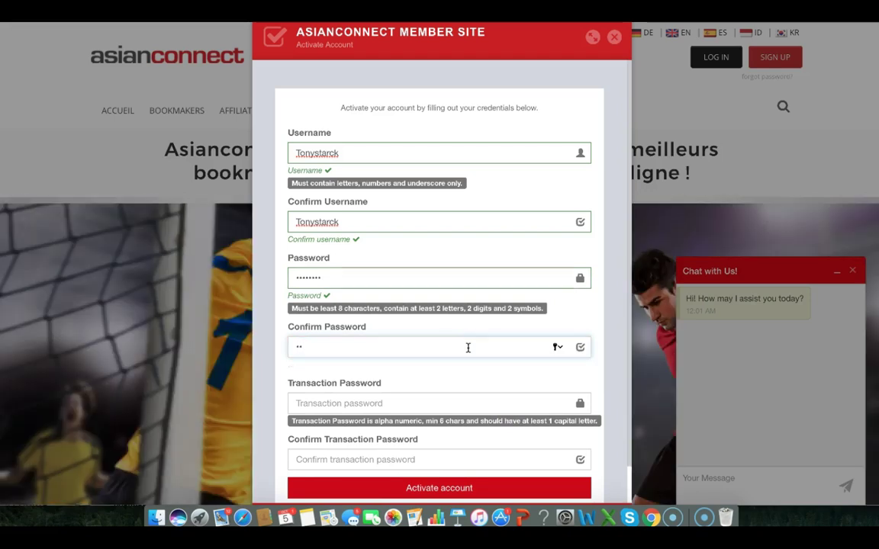
pyautogui.write('••••')
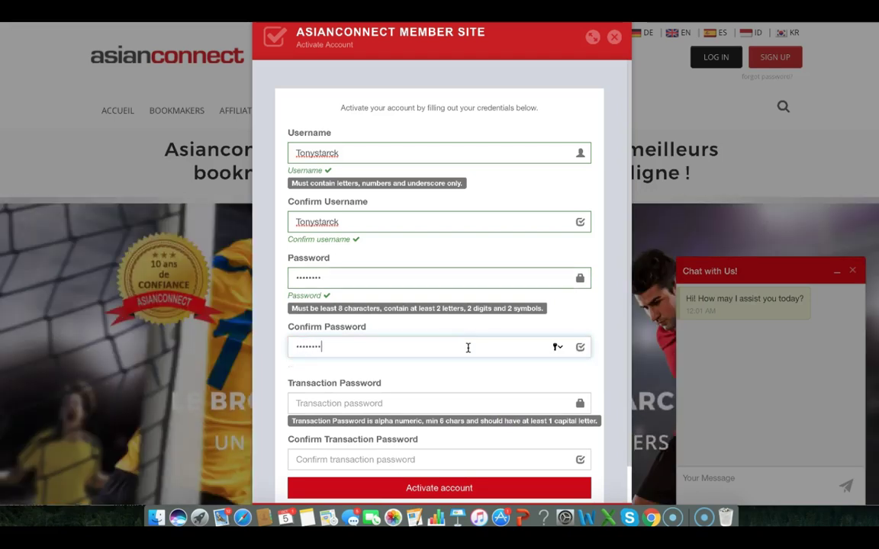
# Enter and confirm the transaction password until both fields show check marks
pyautogui.click(454, 402)
pyautogui.write('•')
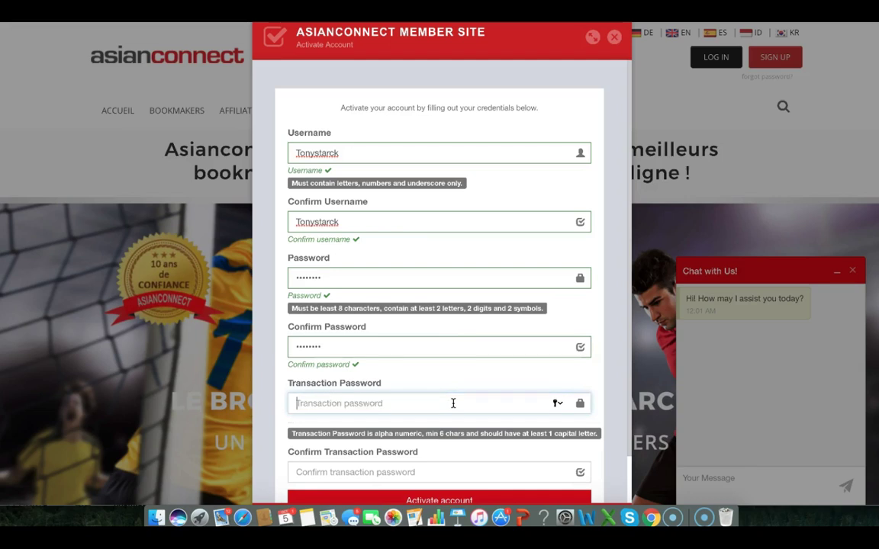
pyautogui.write('••••')
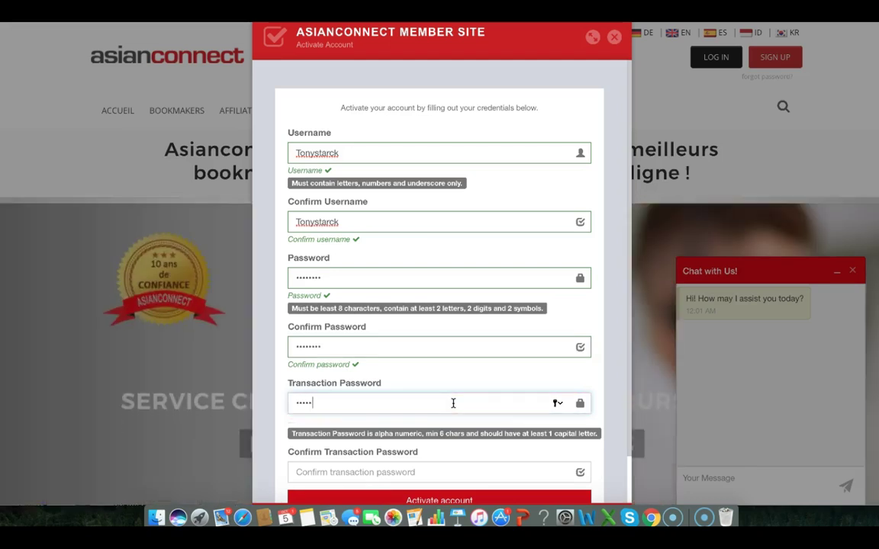
pyautogui.press('BackSpace')
pyautogui.press('BackSpace')
pyautogui.press('BackSpace')
pyautogui.press('BackSpace')
pyautogui.write('••••')
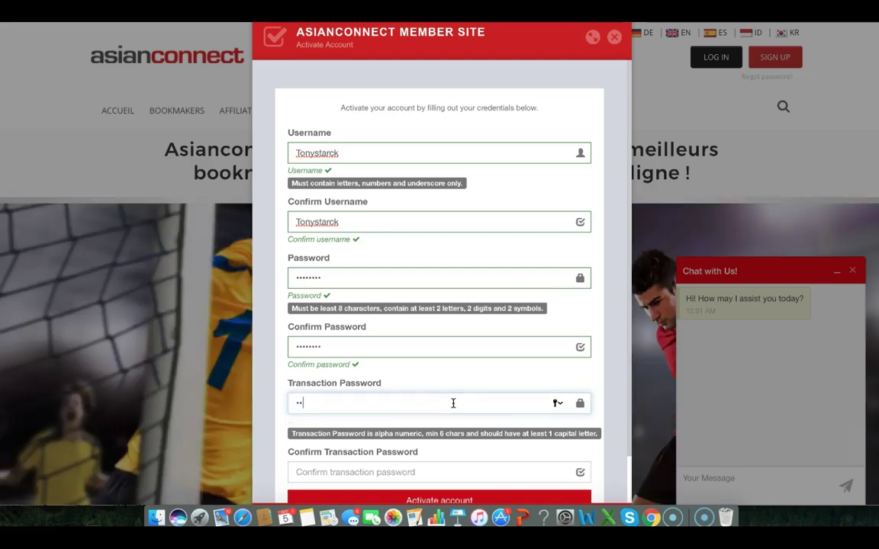
pyautogui.write('••')
pyautogui.scroll(-2, 453, 403)
pyautogui.click(439, 419)
pyautogui.write('•')
pyautogui.press('BackSpace')
pyautogui.write('••••••')
pyautogui.click(426, 441)
# Activate the account and close the welcome deposit prompt to return to the homepage
pyautogui.click(438, 462)
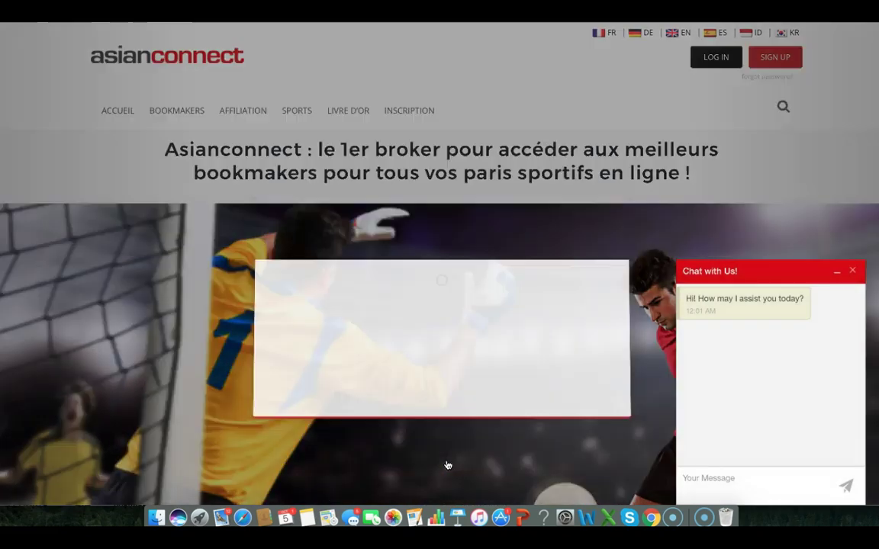
pyautogui.click(457, 423)
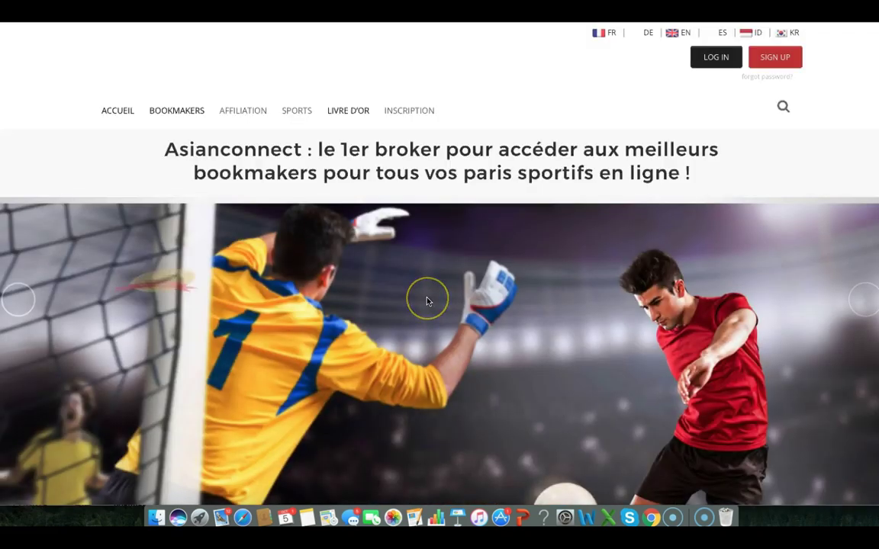
pyautogui.scroll(-2, 427, 301)
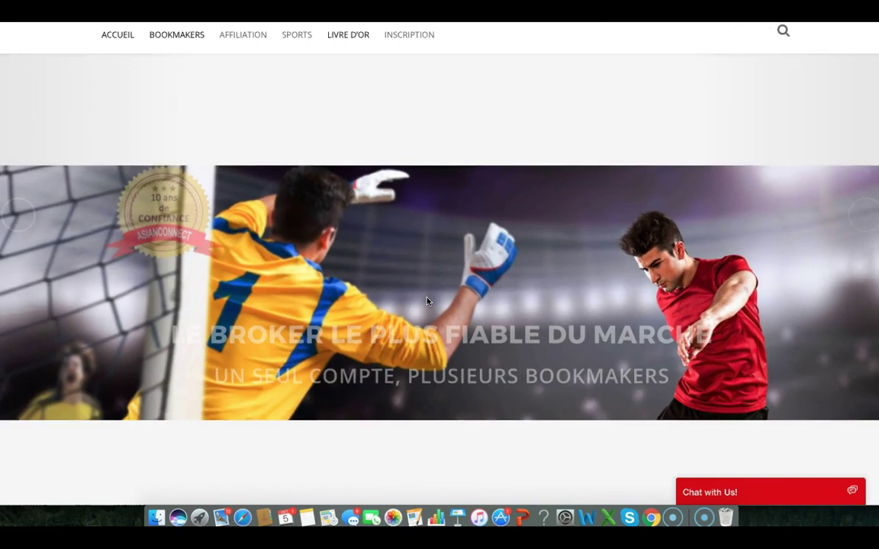
pyautogui.scroll(2, 427, 303)
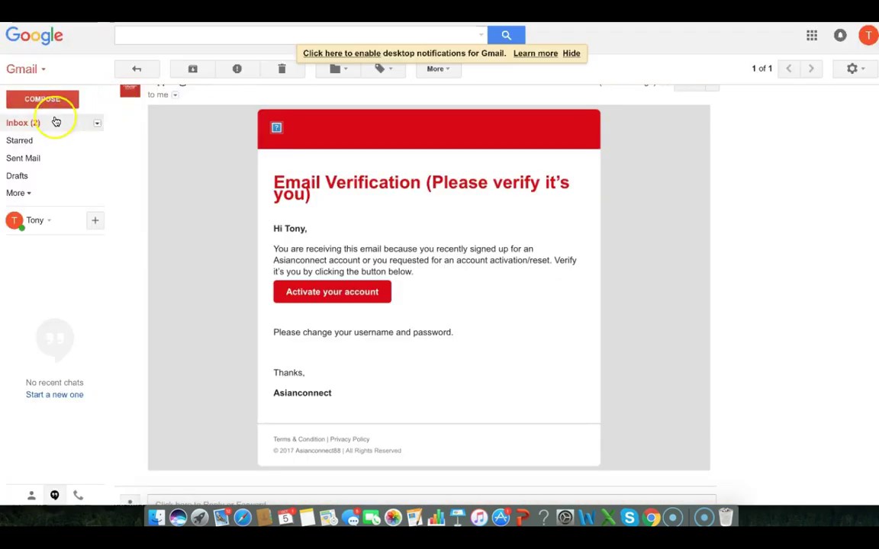
# Open the New Customer Registration reply and highlight its promotion code
pyautogui.click(50, 124)
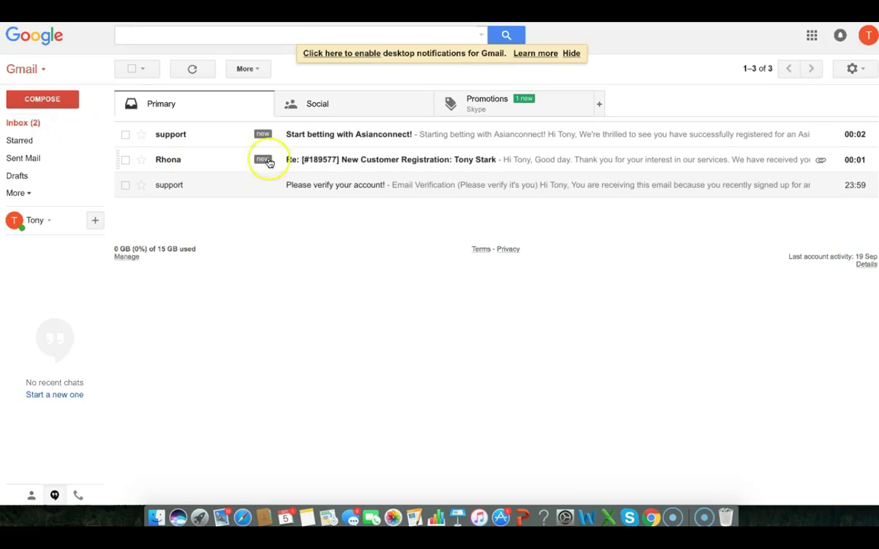
pyautogui.click(510, 160)
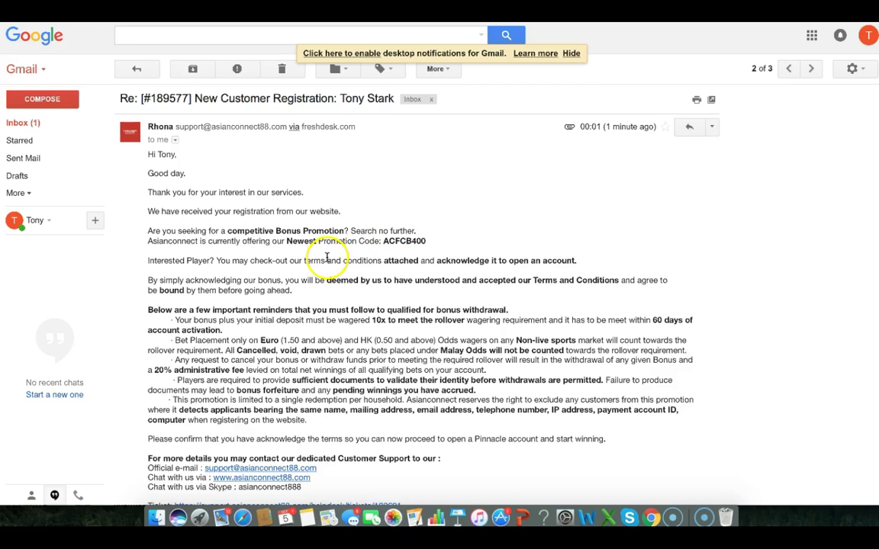
pyautogui.moveTo(382, 241); pyautogui.dragTo(412, 243)
pyautogui.scroll(-2, 412, 243)
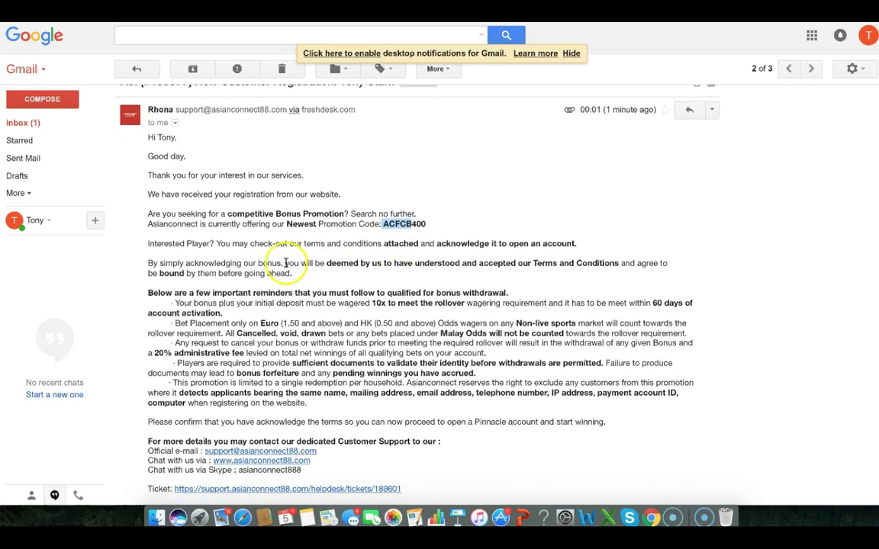
pyautogui.scroll(-1, 279, 262)
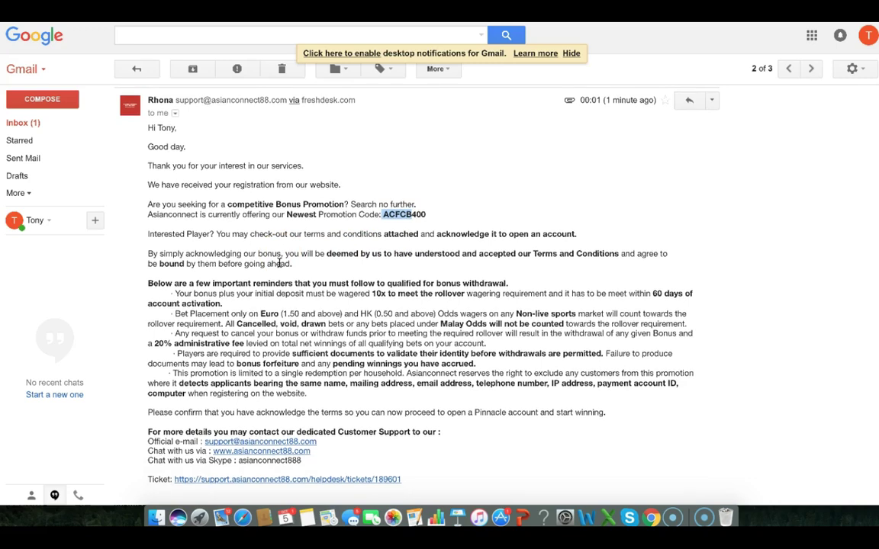
pyautogui.scroll(2, 279, 263)
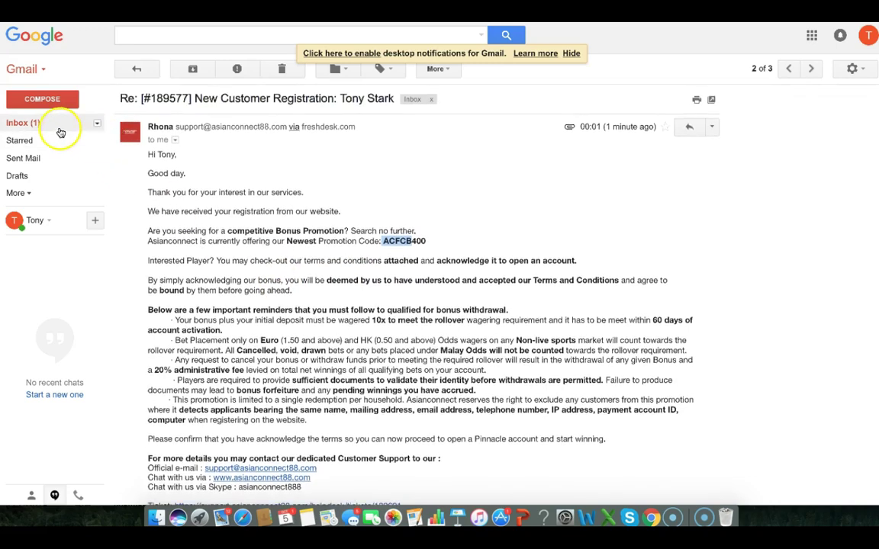
pyautogui.click(58, 128)
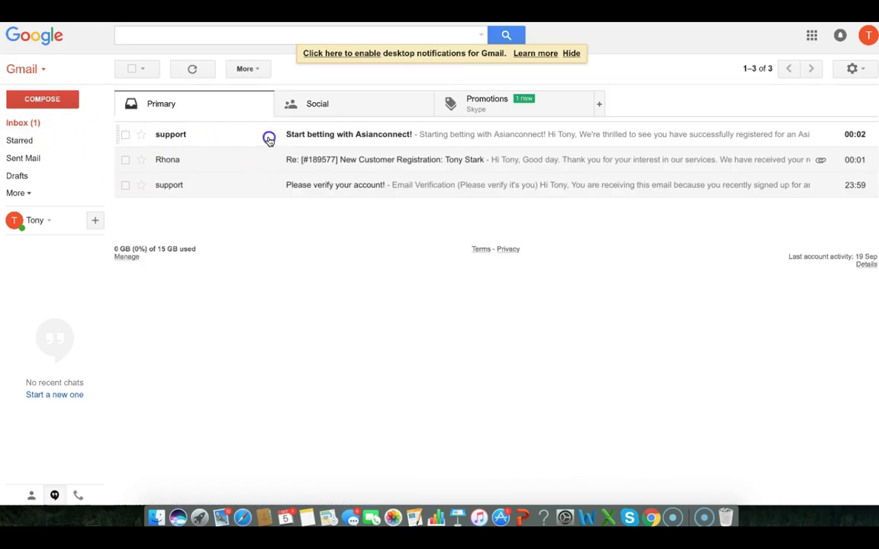
# Read the 'Start betting with Asianconnect!' email about the required initial deposit
pyautogui.click(269, 136)
pyautogui.scroll(-1, 269, 141)
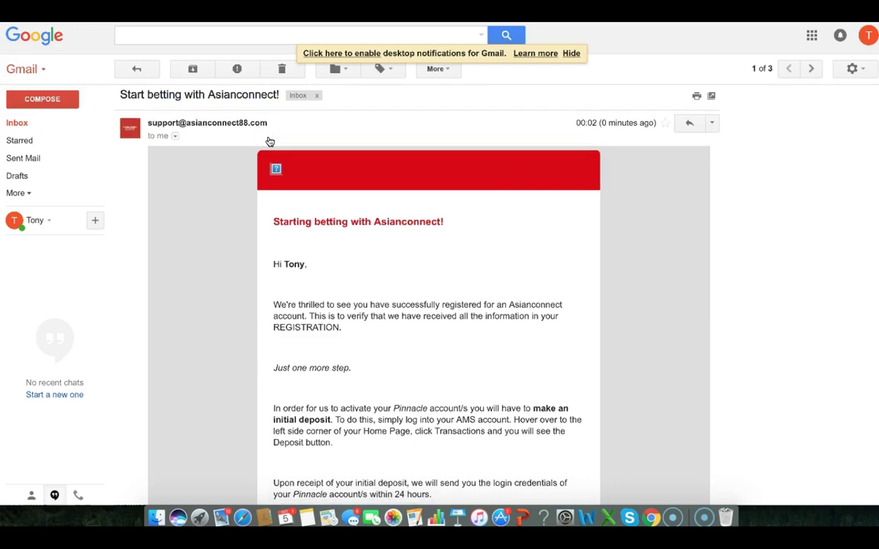
pyautogui.scroll(-3, 269, 142)
pyautogui.click(333, 184)
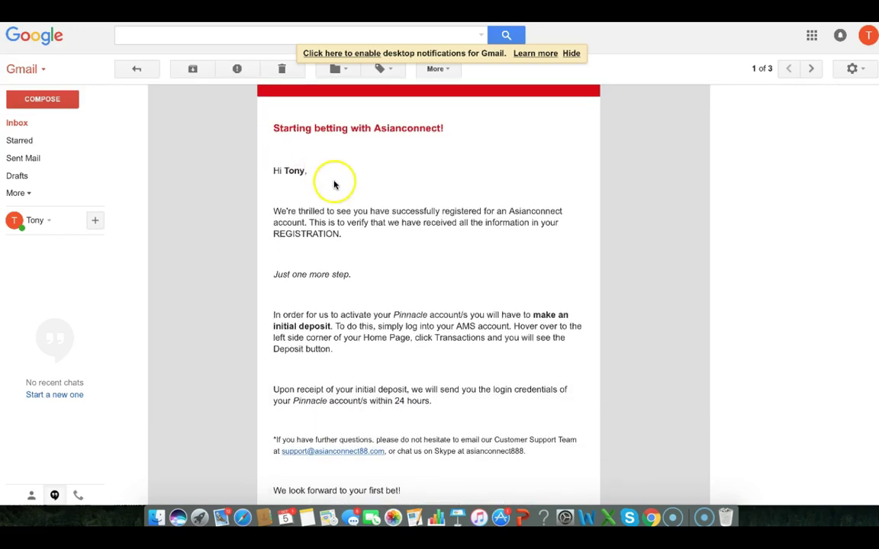
pyautogui.scroll(-2, 379, 251)
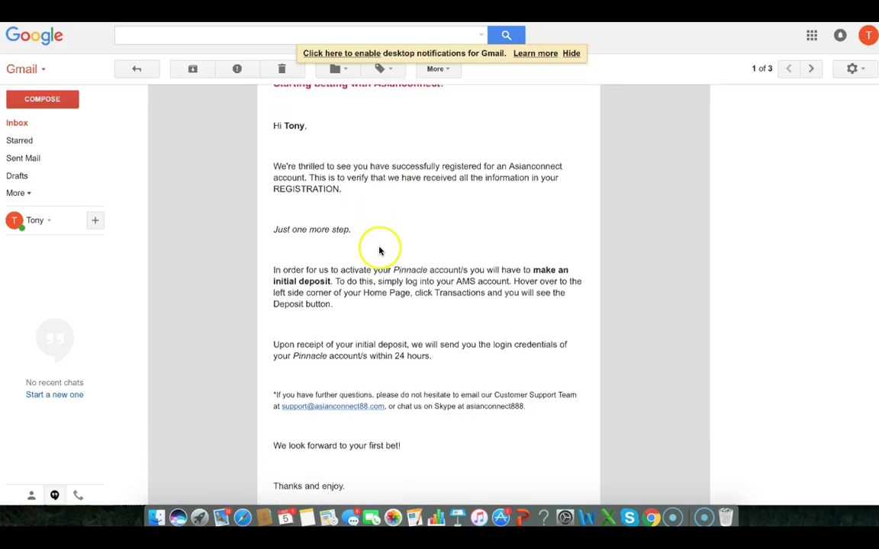
pyautogui.scroll(-4, 438, 267)
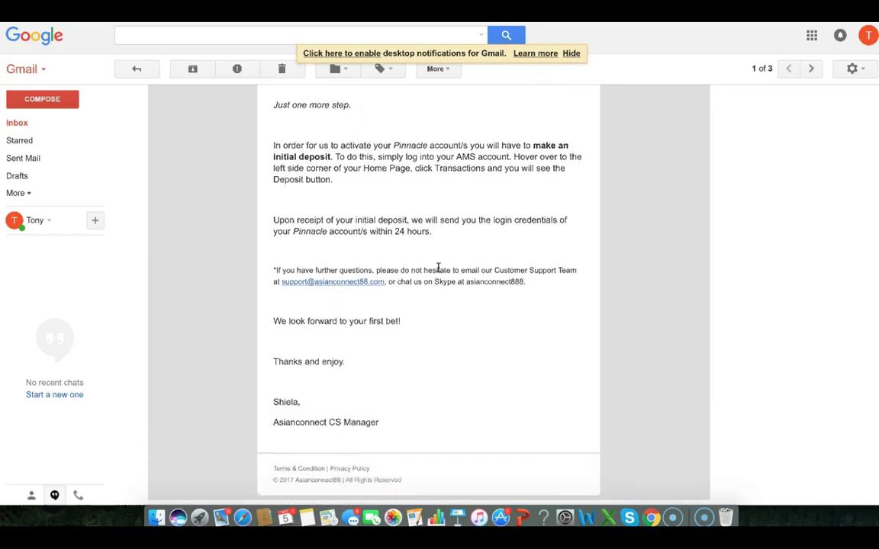
pyautogui.scroll(3, 438, 267)
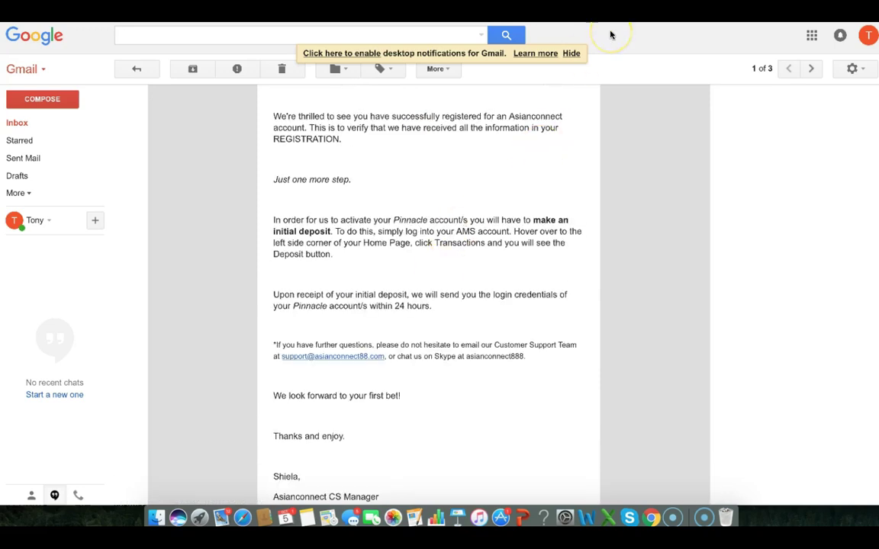
pyautogui.scroll(-4, 557, 130)
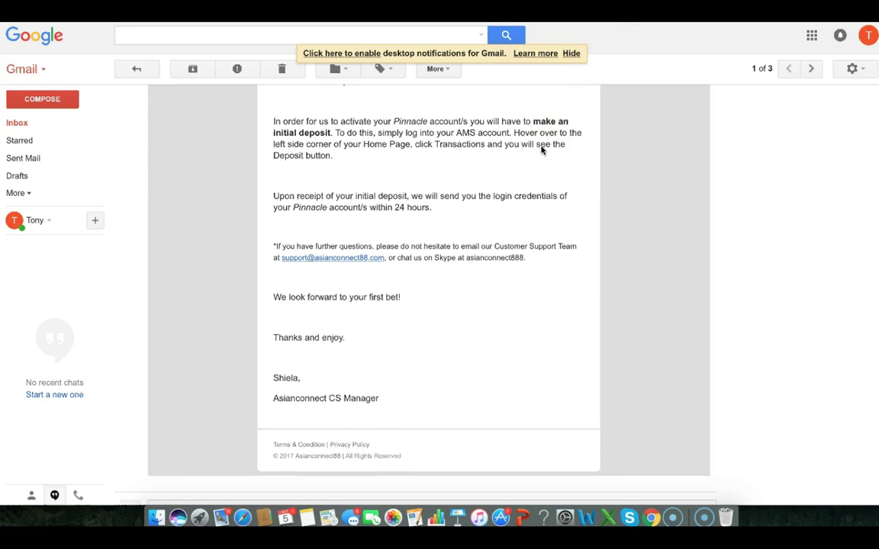
pyautogui.scroll(5, 542, 150)
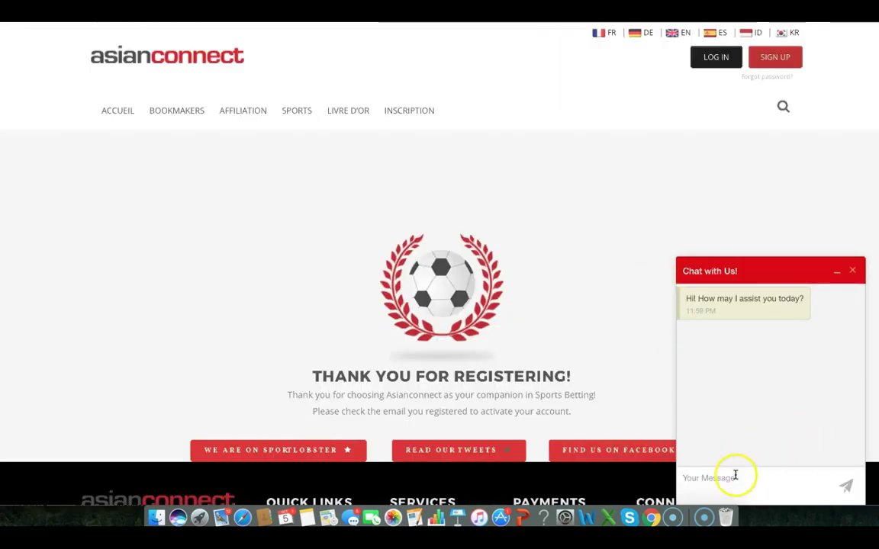
# Greet the support chat, mention the newly opened account and ask how to make a deposit
pyautogui.click(735, 475)
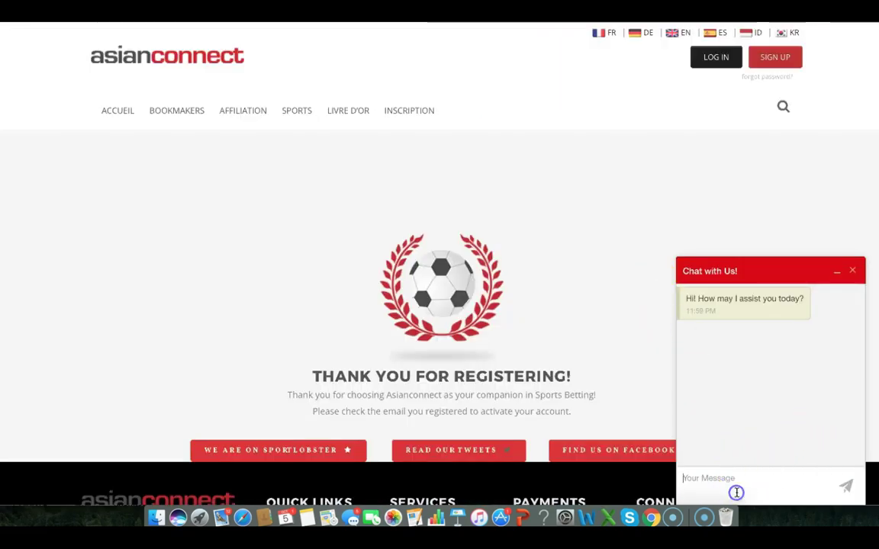
pyautogui.write('Hi')
pyautogui.press('Return')
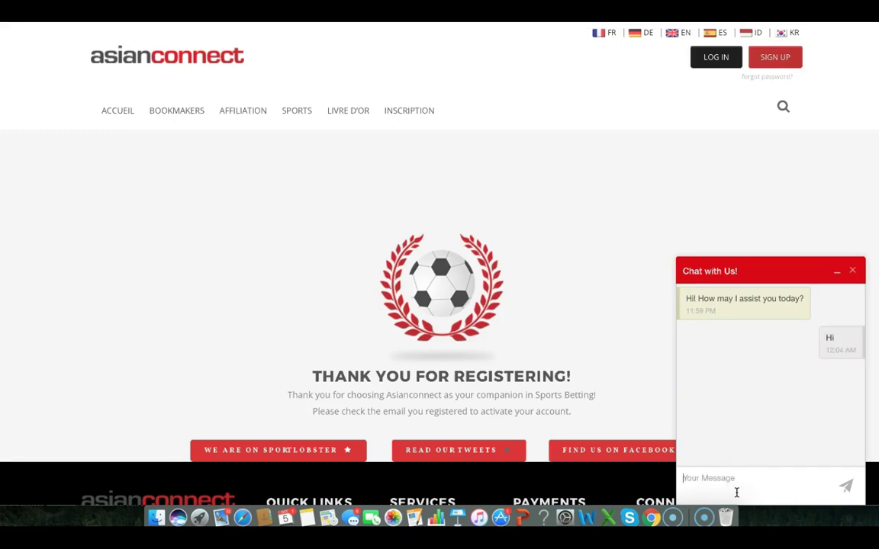
pyautogui.write('I just open an account')
pyautogui.press('Return')
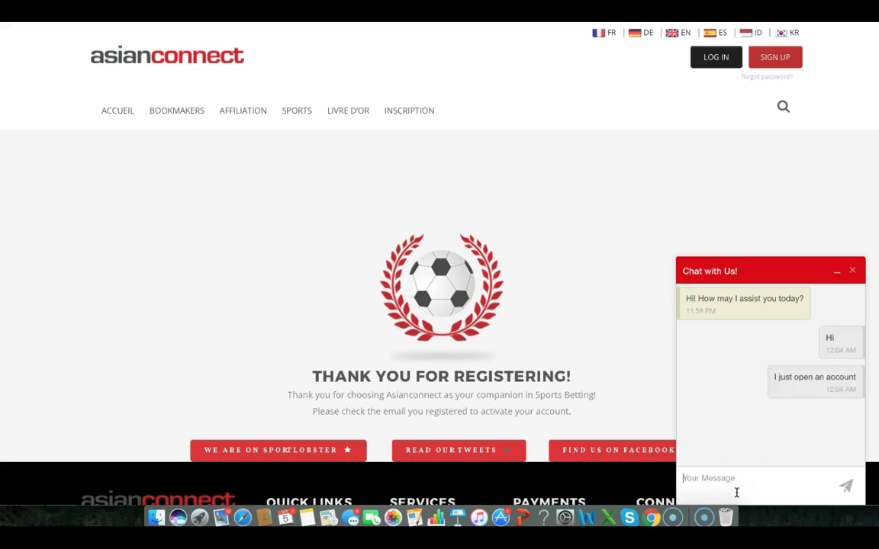
pyautogui.write('I would like to know how to d')
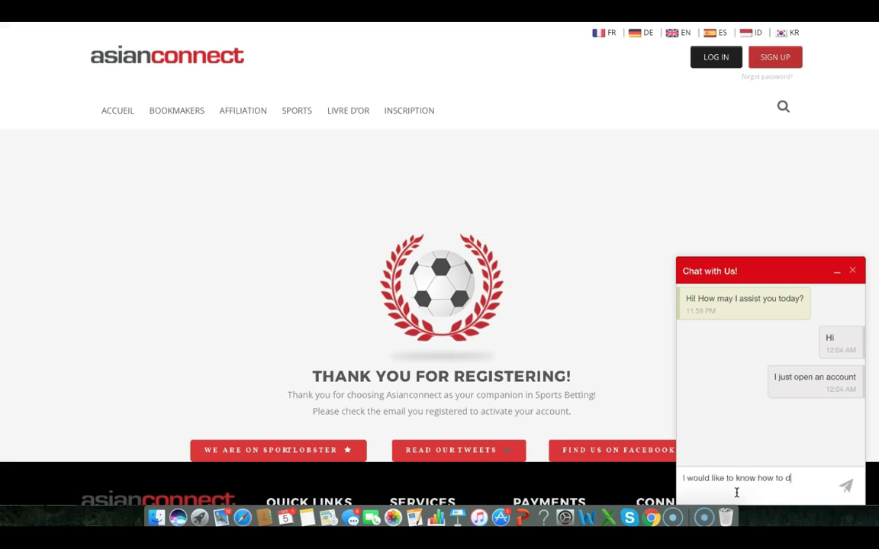
pyautogui.write('o the deposit')
pyautogui.press('Return')
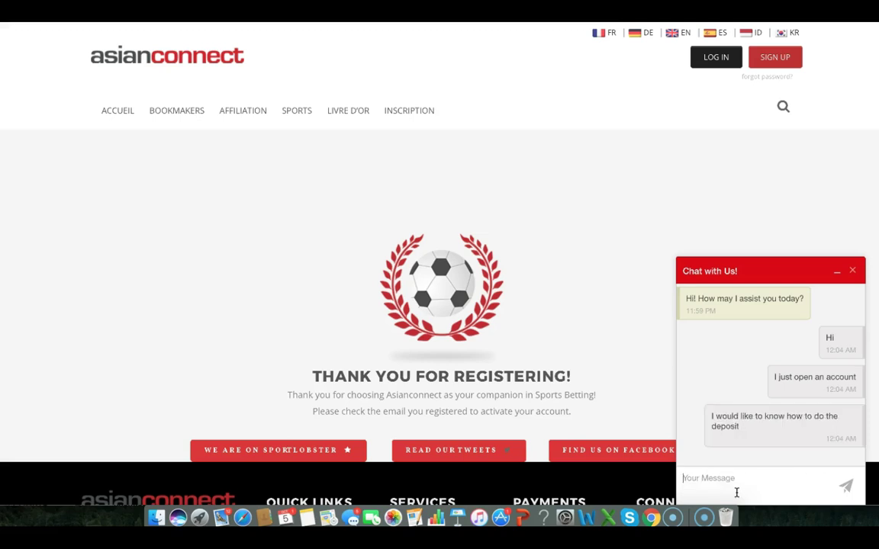
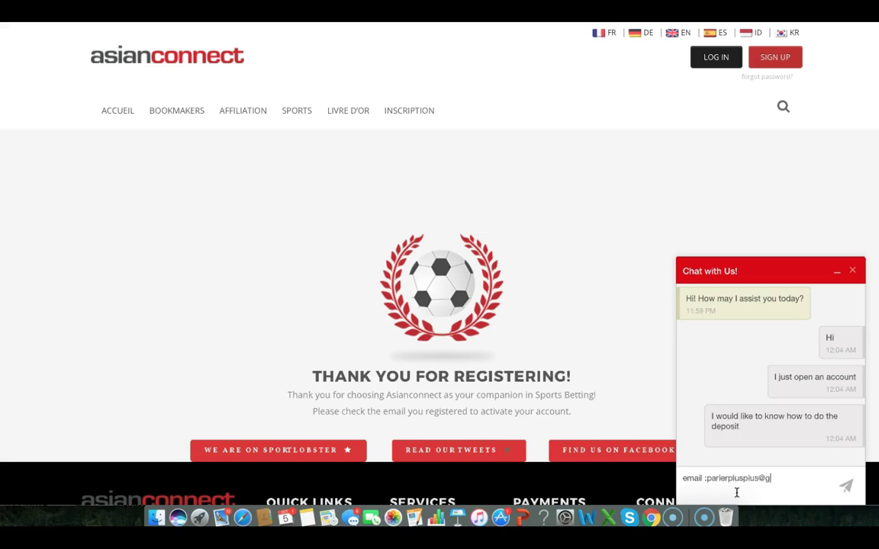
# Send the registered e-mail address, then the account holder's full name with the corrected surname
pyautogui.press('Return')
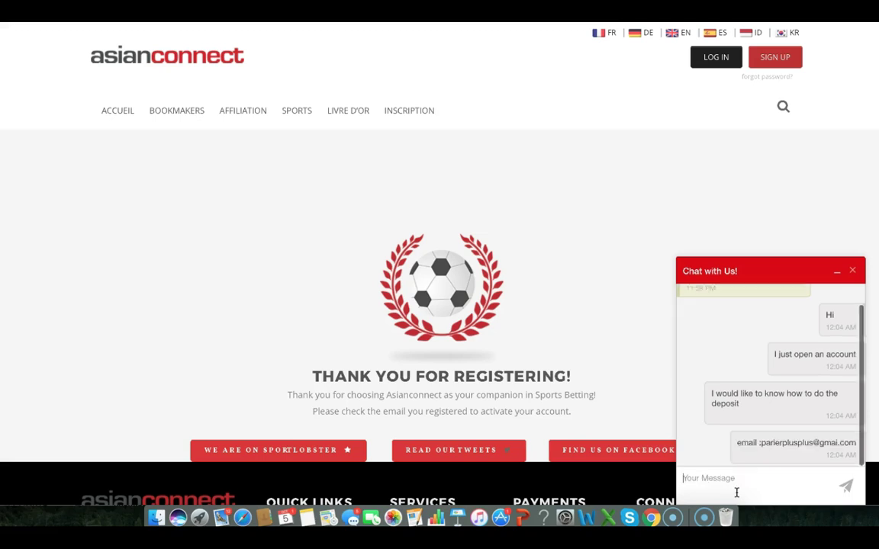
pyautogui.write('name')
pyautogui.press('Return')
pyautogui.write('T')
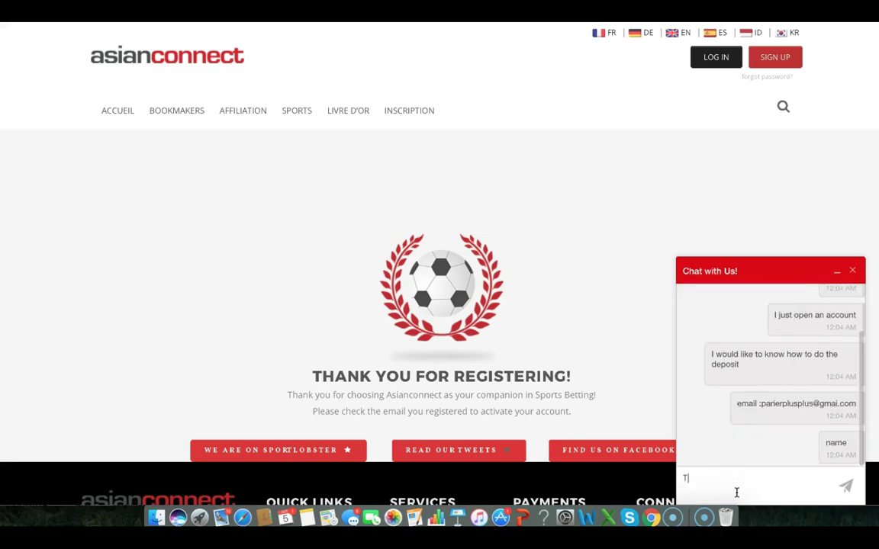
pyautogui.write('ony Atarck')
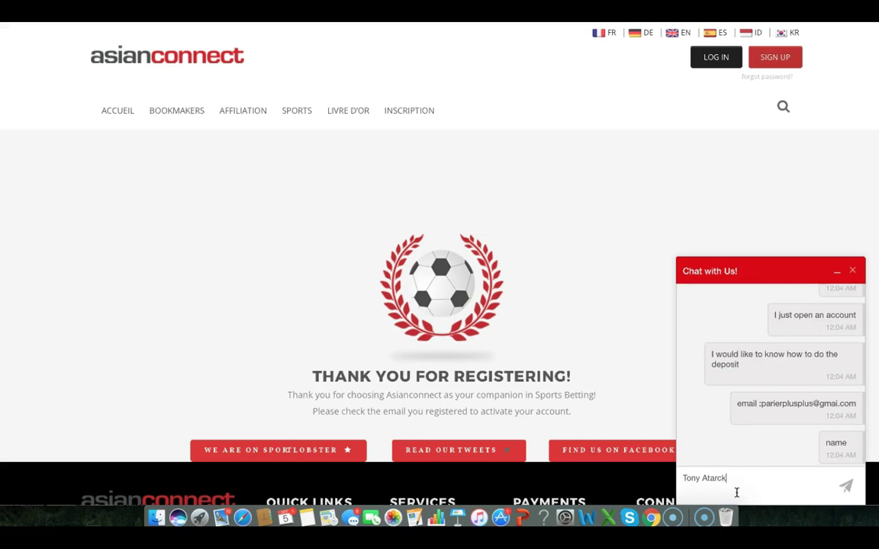
pyautogui.press('Return')
pyautogui.write('Starck')
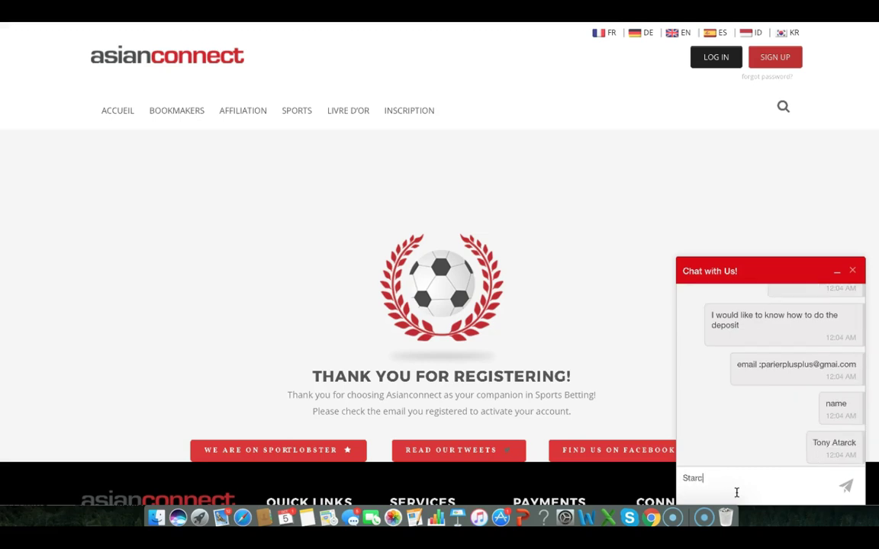
pyautogui.press('Return')
# Read the agent's reply that at least 10 EUR per bookmaker must be deposited
pyautogui.click(741, 491)
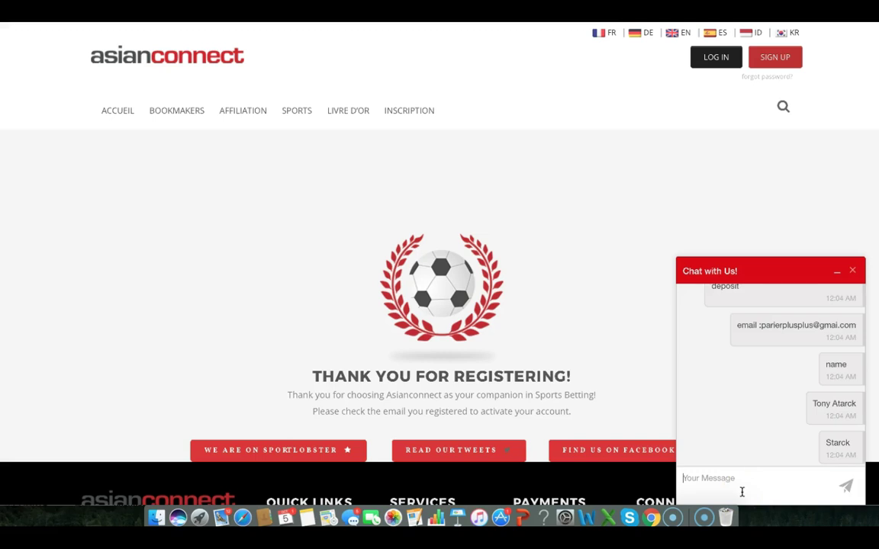
pyautogui.scroll(5, 830, 406)
pyautogui.scroll(-2, 831, 407)
pyautogui.scroll(2, 831, 406)
pyautogui.scroll(-5, 831, 406)
pyautogui.scroll(5, 831, 406)
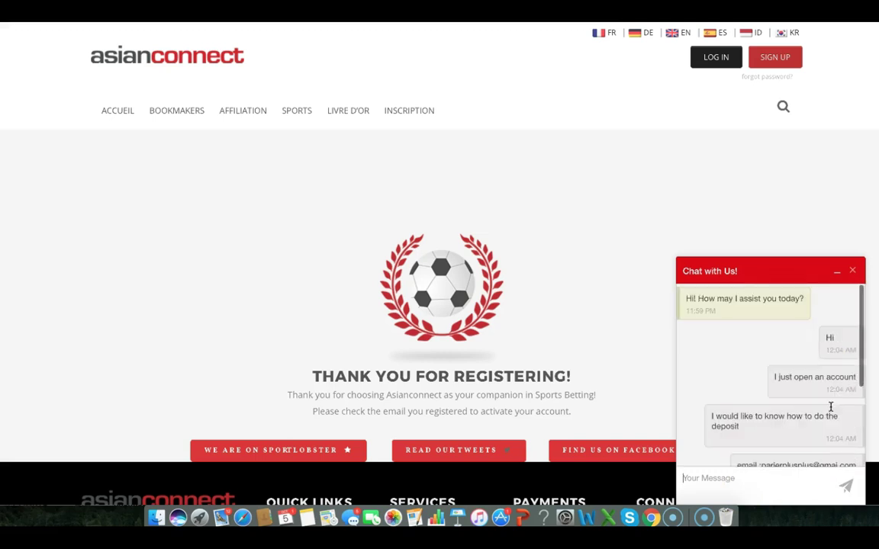
pyautogui.scroll(-5, 831, 406)
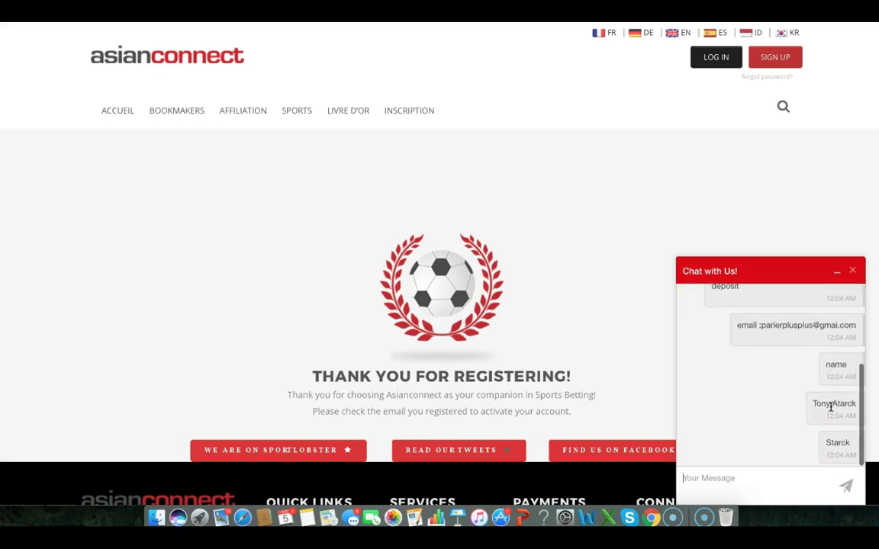
pyautogui.click(833, 450)
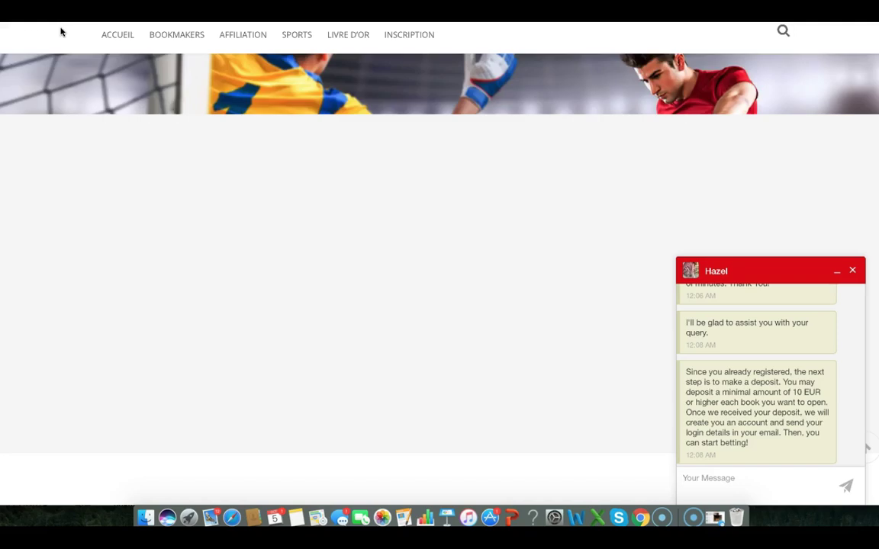
# Ask the agent: 'could you give me the account to do the deposit'
pyautogui.click(79, 39)
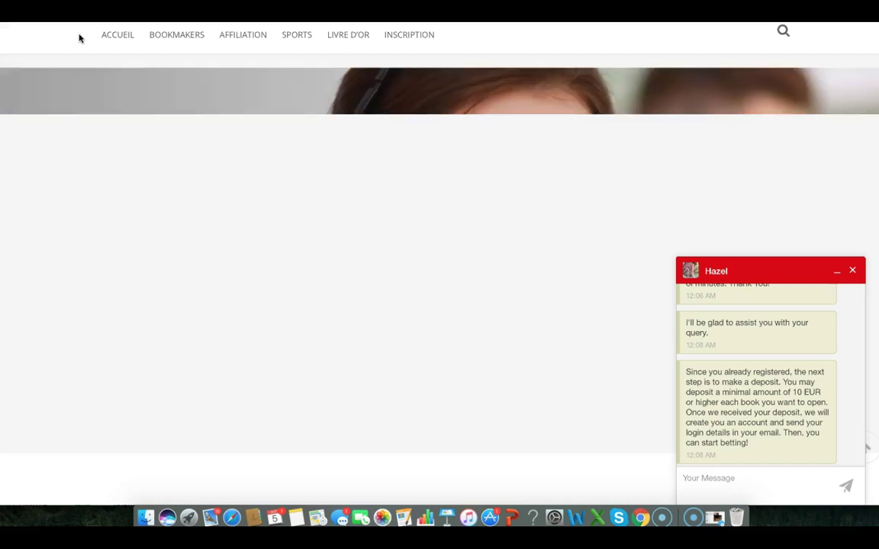
pyautogui.write('how')
pyautogui.press('BackSpace')
pyautogui.write('could you give me tha')
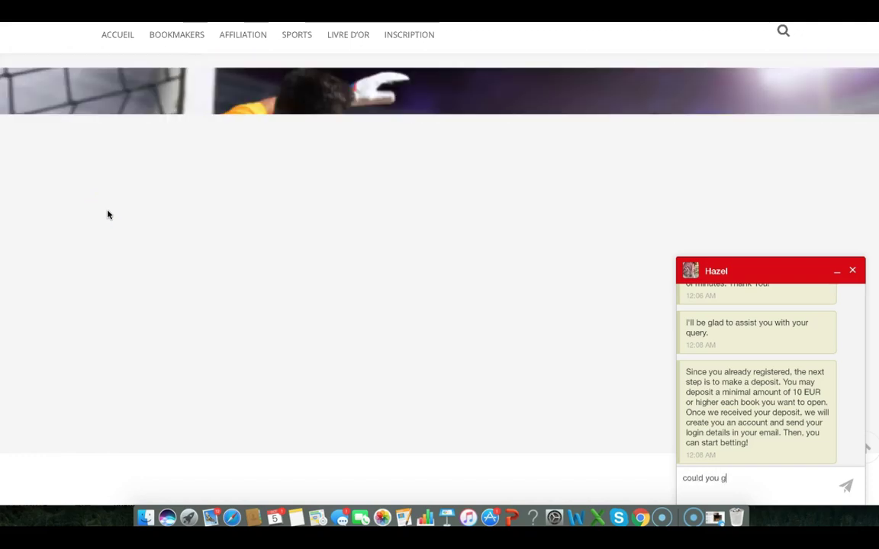
pyautogui.write('e account to do the deposit')
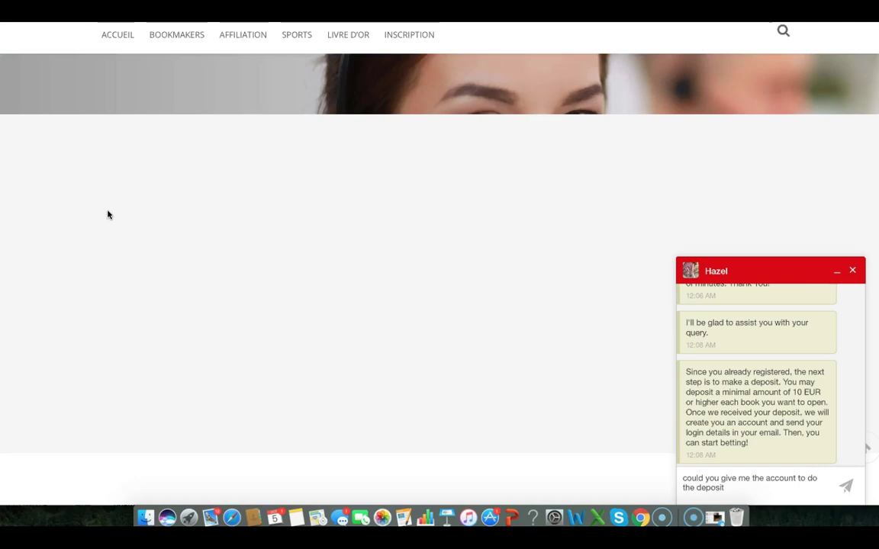
pyautogui.press('Return')
# After reading the Neteller payment details, reply 'ok thank you'
pyautogui.click(121, 200)
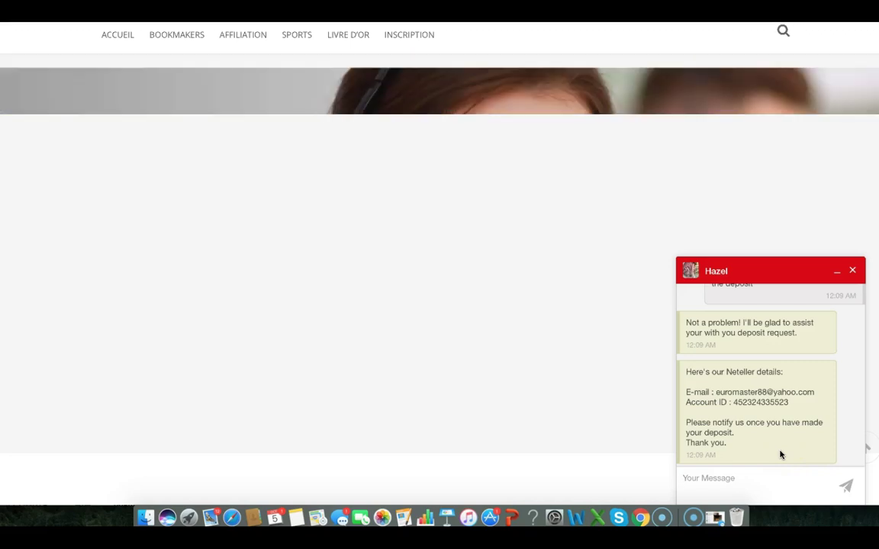
pyautogui.write('ok thank you')
pyautogui.press('Return')
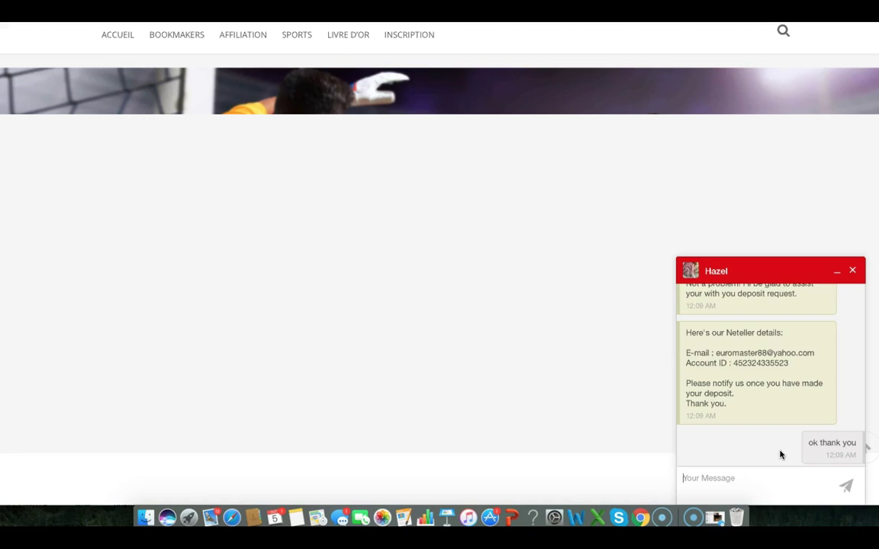
pyautogui.click(850, 458)
pyautogui.click(808, 419)
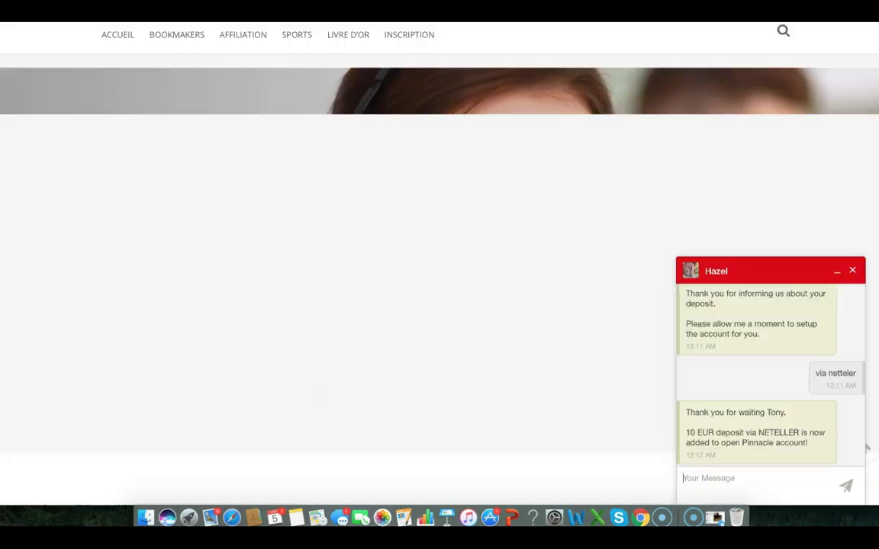
# Scroll the chat to read the 10 EUR NETELLER deposit and Pinnacle account-created confirmations
pyautogui.scroll(3, 794, 321)
pyautogui.scroll(3, 824, 340)
pyautogui.scroll(-6, 824, 345)
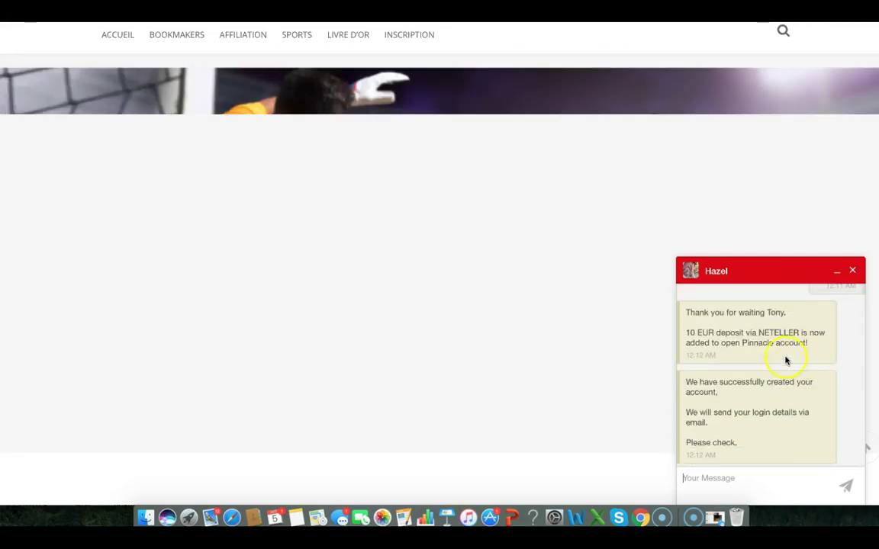
pyautogui.scroll(5, 767, 343)
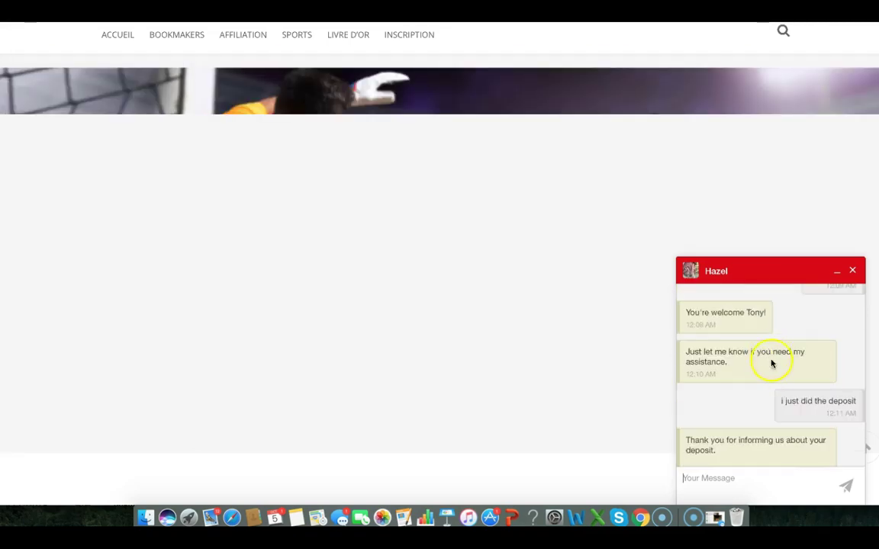
pyautogui.scroll(-5, 794, 386)
pyautogui.scroll(2, 793, 385)
pyautogui.scroll(-3, 794, 385)
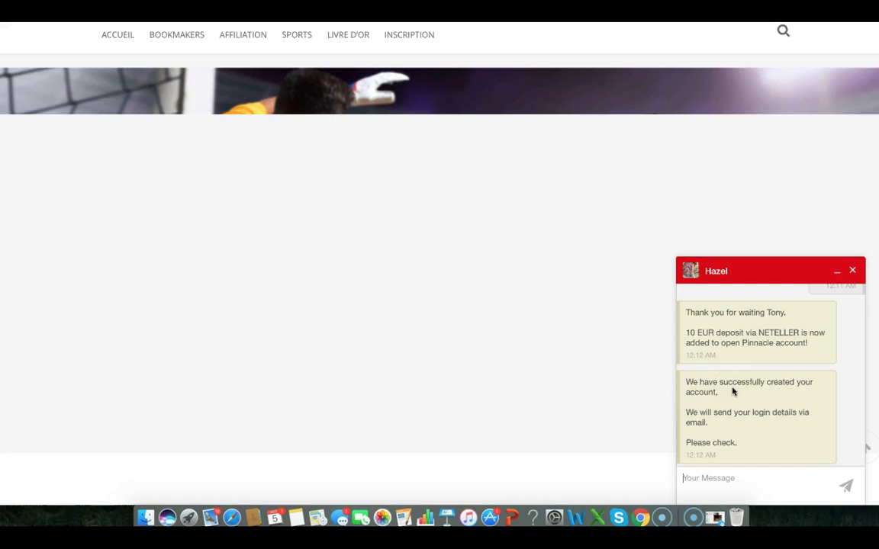
pyautogui.scroll(2, 747, 392)
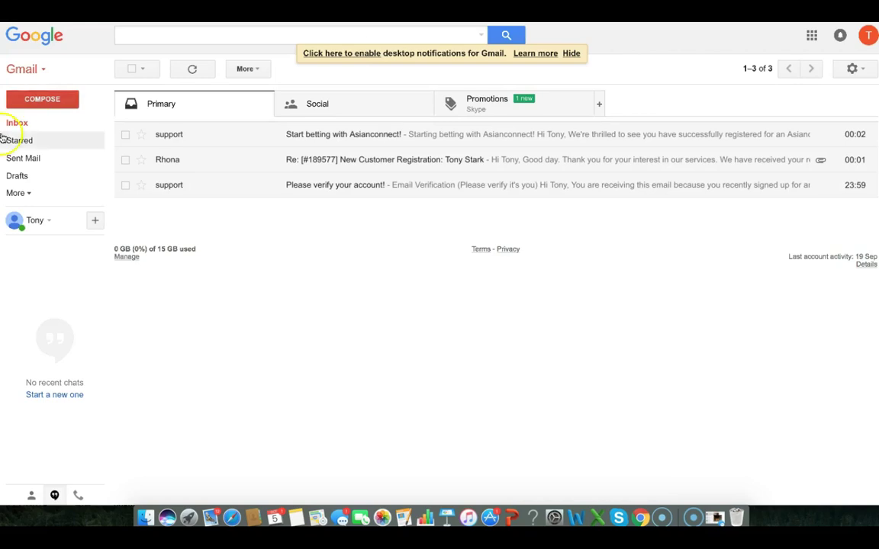
# Reload the Gmail inbox and open the new 'Pinbet/Pinnacle Account' email
pyautogui.click(14, 140)
pyautogui.click(16, 128)
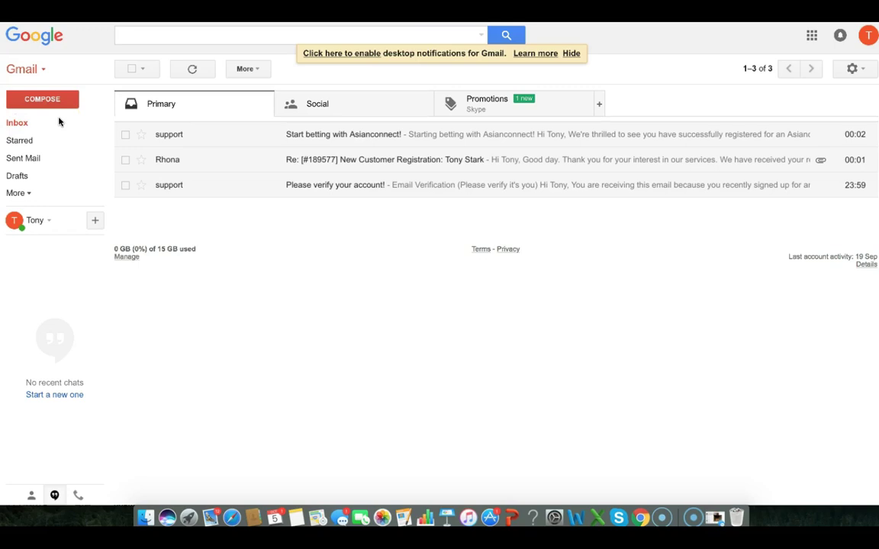
pyautogui.click(267, 35)
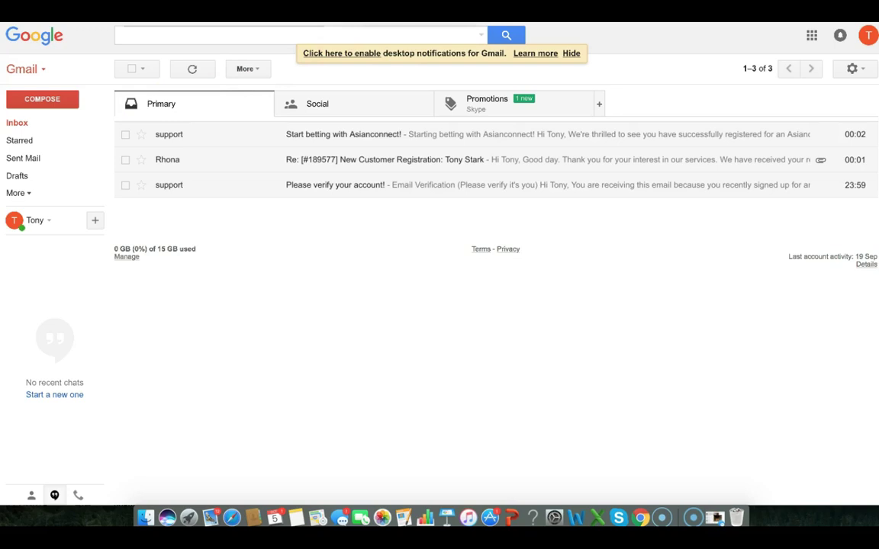
pyautogui.press('super+r')
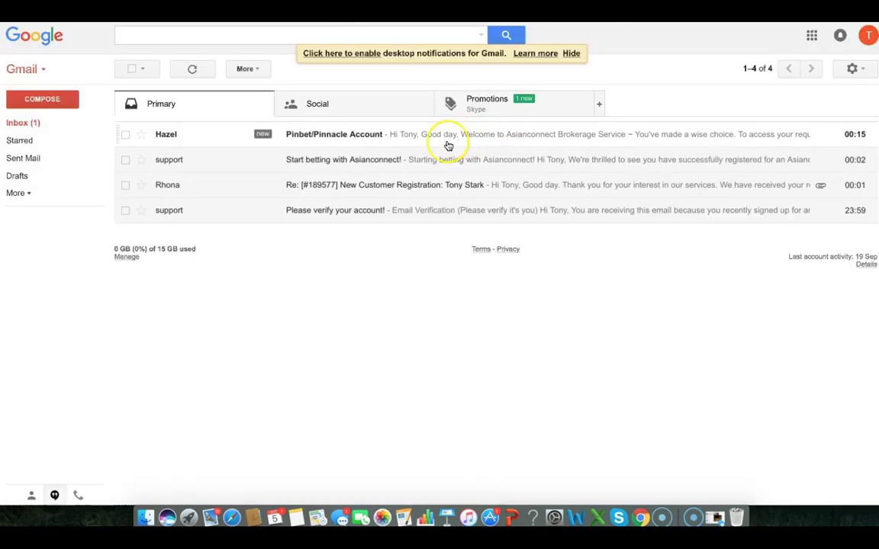
pyautogui.click(405, 137)
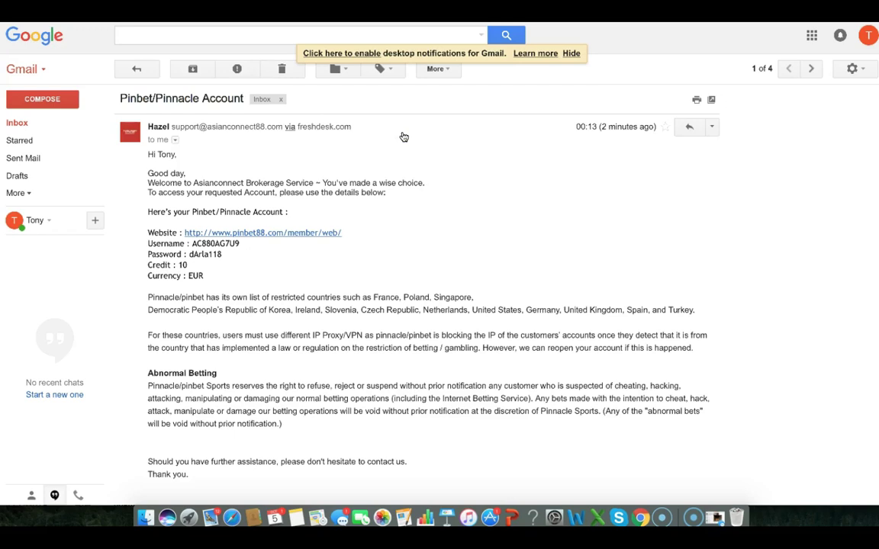
pyautogui.doubleClick(182, 265)
pyautogui.click(262, 233)
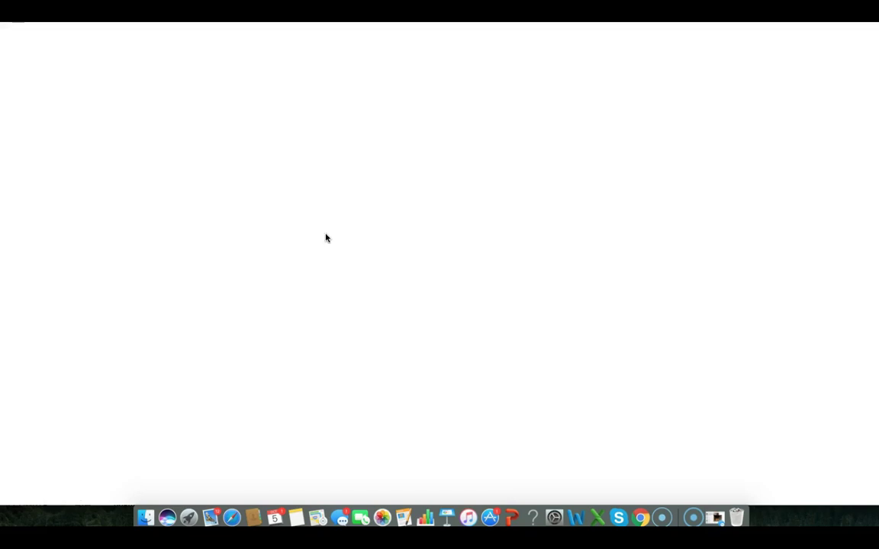